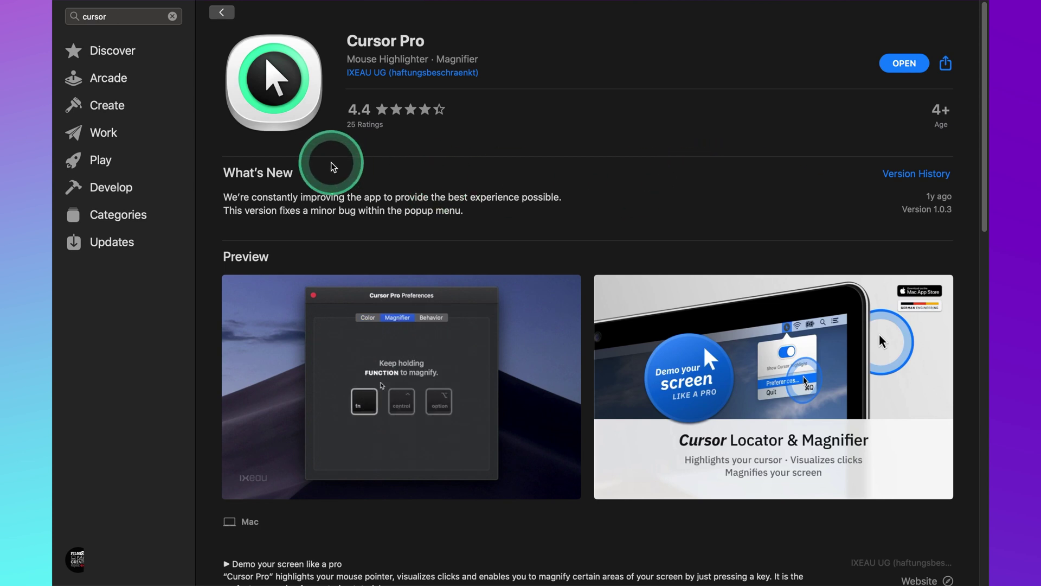
Step: Hold fn to magnify the What's New text on the App Store page with Cursor Pro
key("fn")
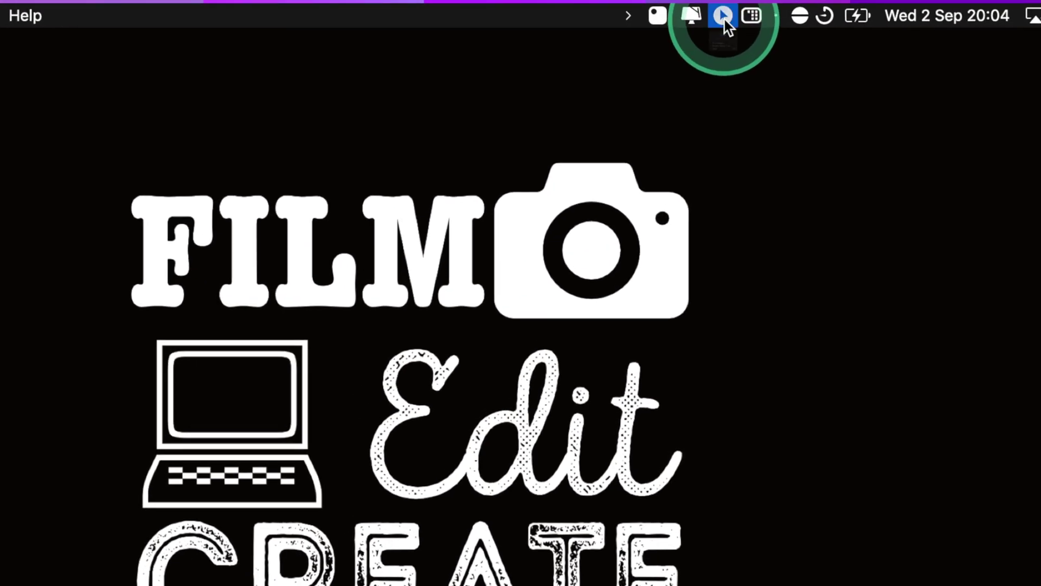
Step: Open Cursor Pro preferences, browse the Magnifier and Behavior tabs, then return to the highlight colours
left_click(725, 19)
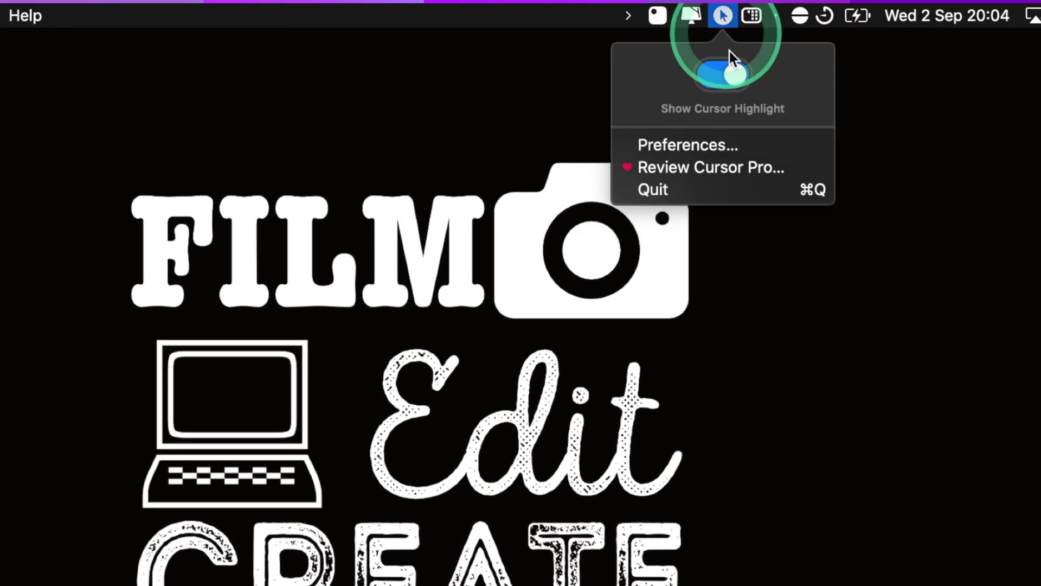
left_click(703, 143)
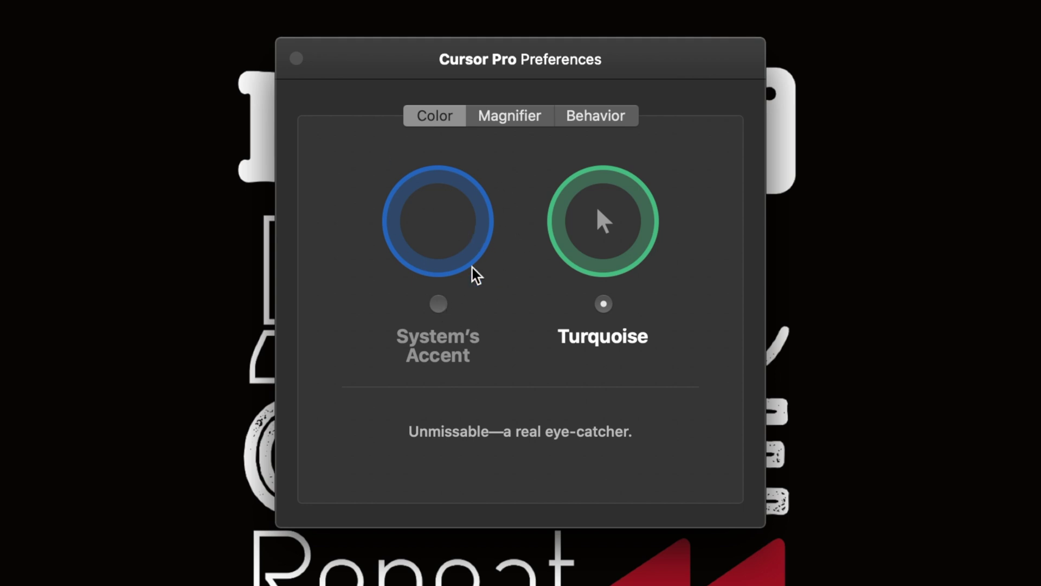
left_click(523, 120)
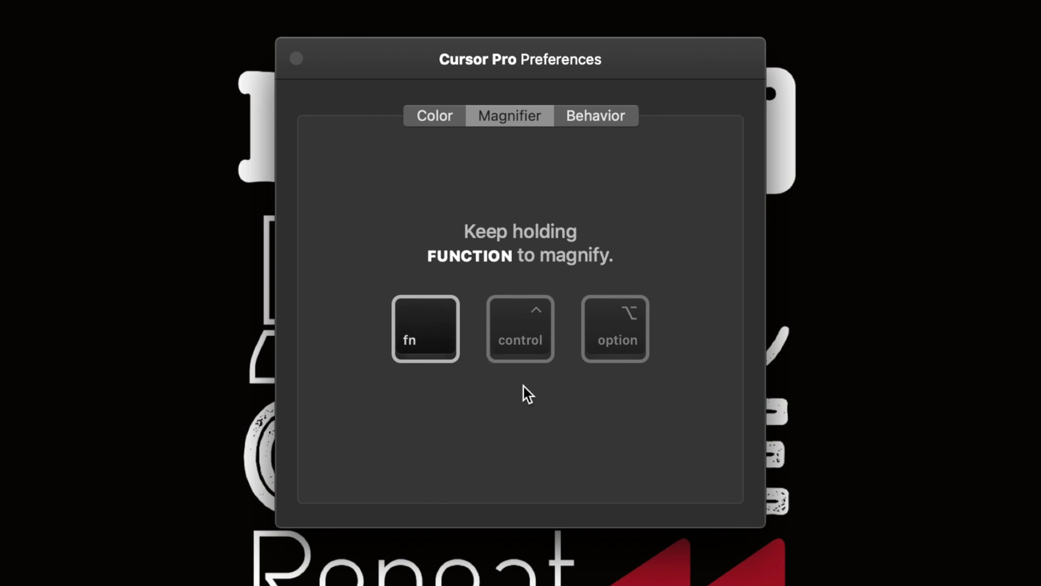
left_click(612, 127)
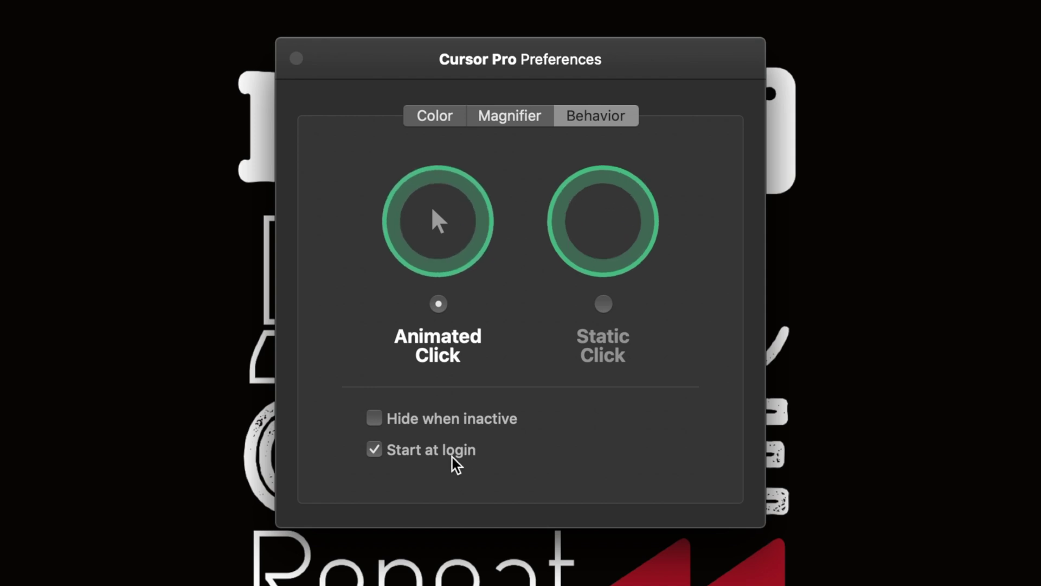
left_click(444, 121)
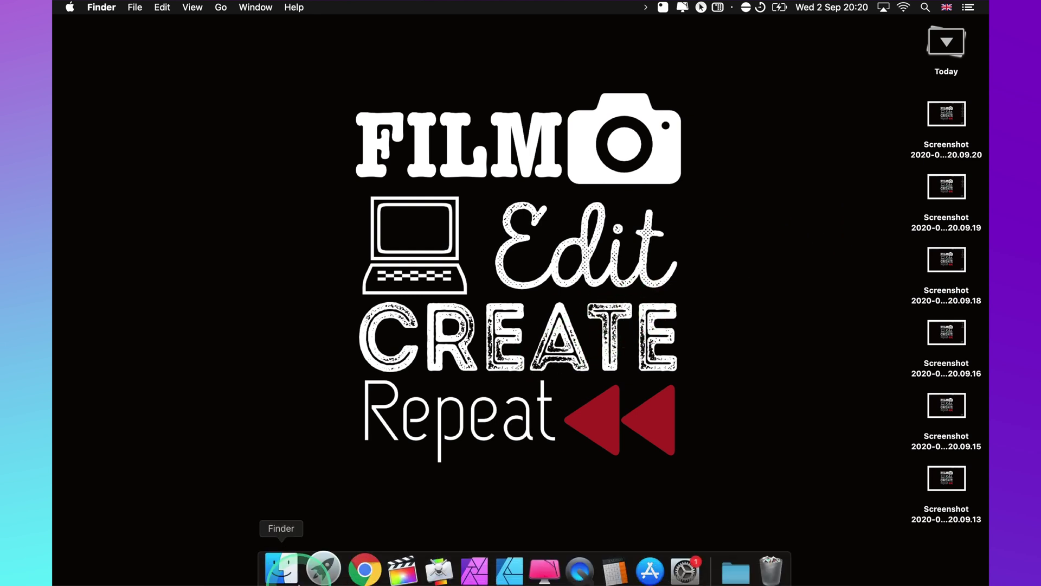
Step: Move two desktop screenshots into untitled folder and two more into untitled folder 2
left_click(285, 574)
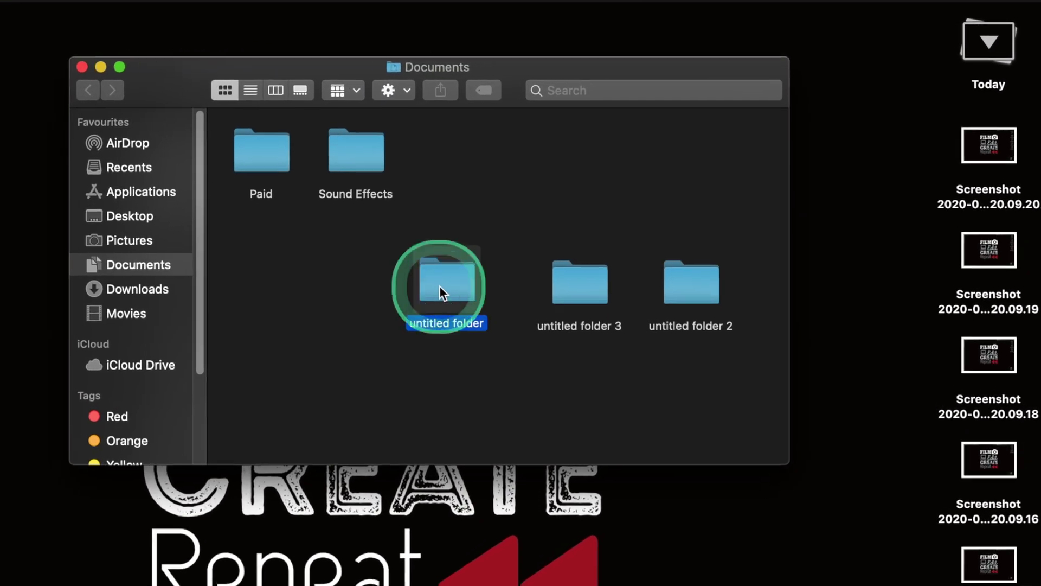
double_click(565, 209)
left_click_drag(800, 185, 364, 202)
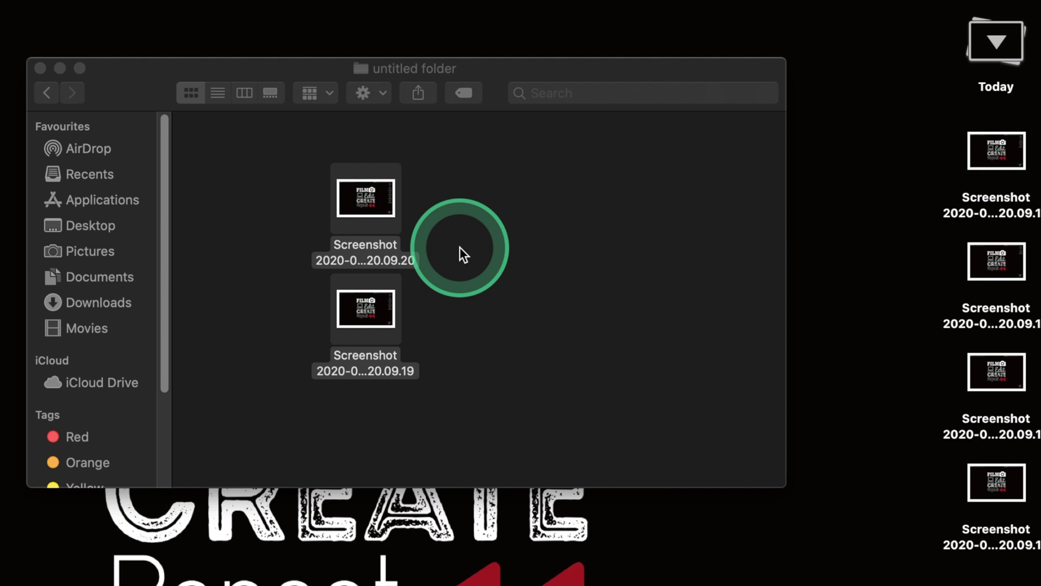
left_click(47, 97)
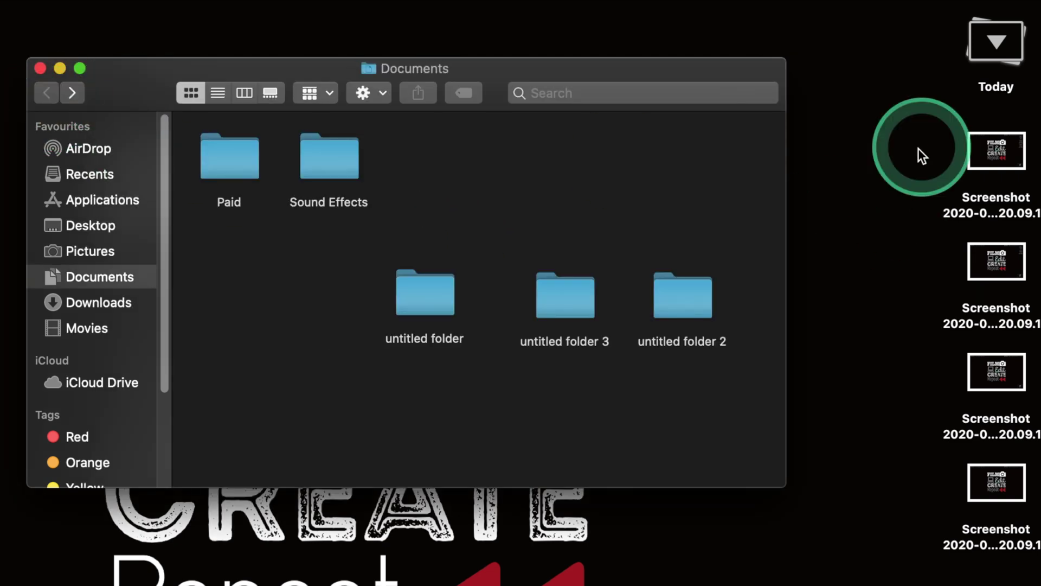
left_click_drag(942, 146, 1026, 328)
left_click_drag(1000, 163, 670, 293)
Step: Open untitled folder 2 in a new Finder tab and select both screenshots in it
key("super+t")
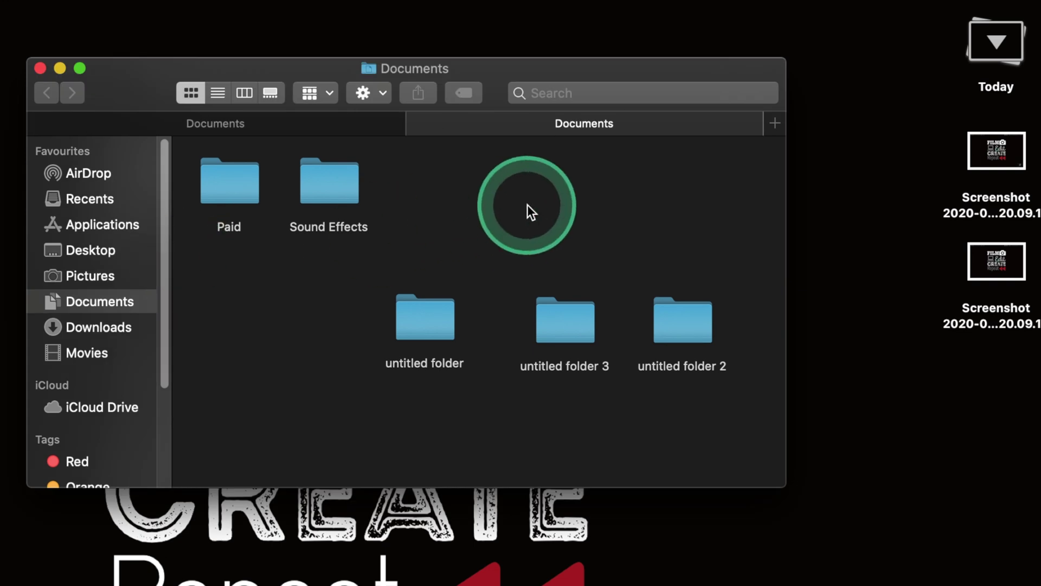
double_click(708, 308)
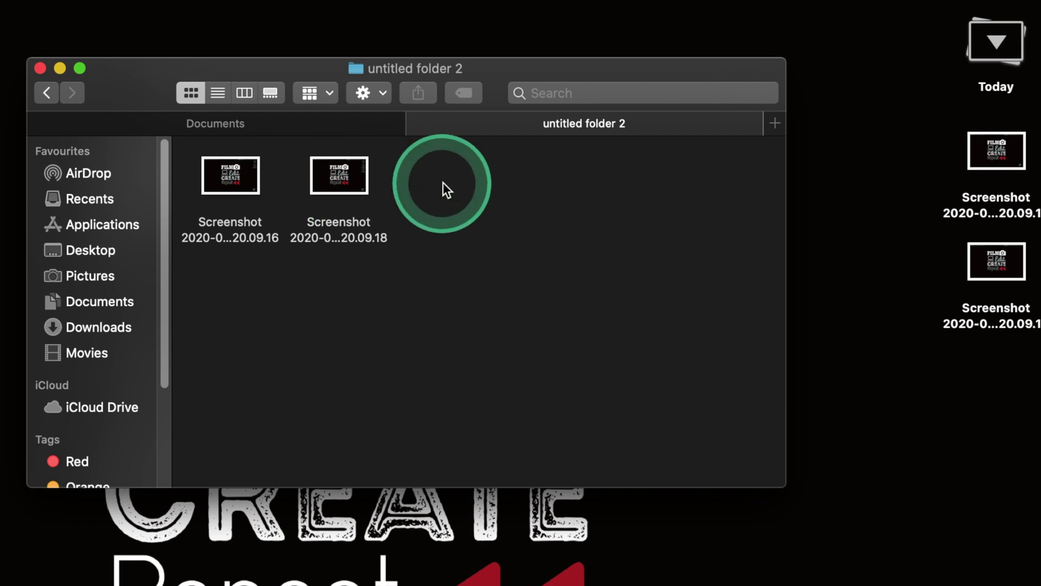
left_click_drag(450, 180, 382, 180)
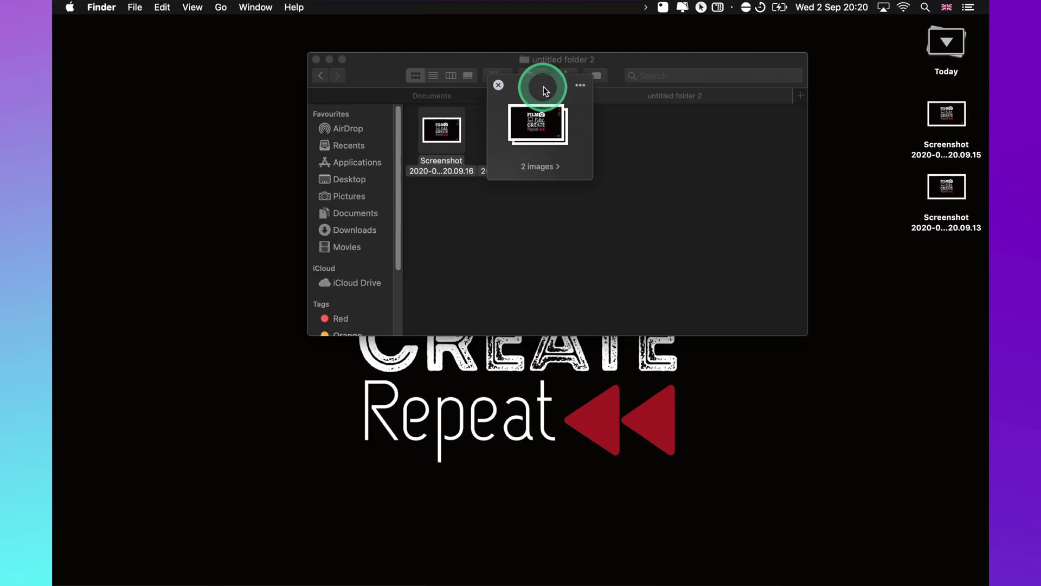
Step: Add the remaining desktop screenshots to the Dropover shelf and drop its images into Documents
left_click_drag(396, 106, 0, 116)
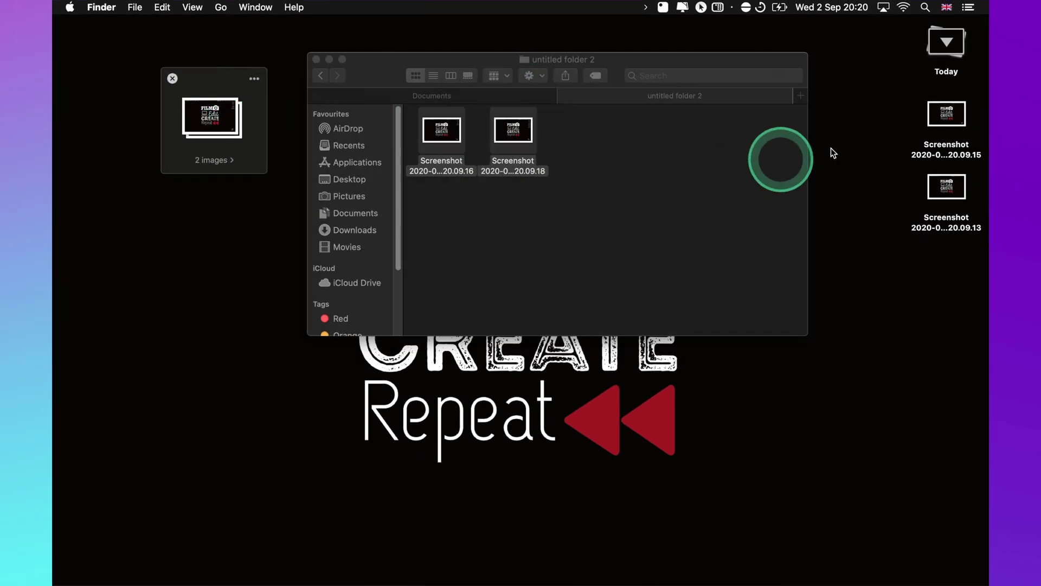
left_click_drag(909, 116, 969, 222)
left_click_drag(948, 111, 591, 155)
left_click(507, 133)
left_click(443, 98)
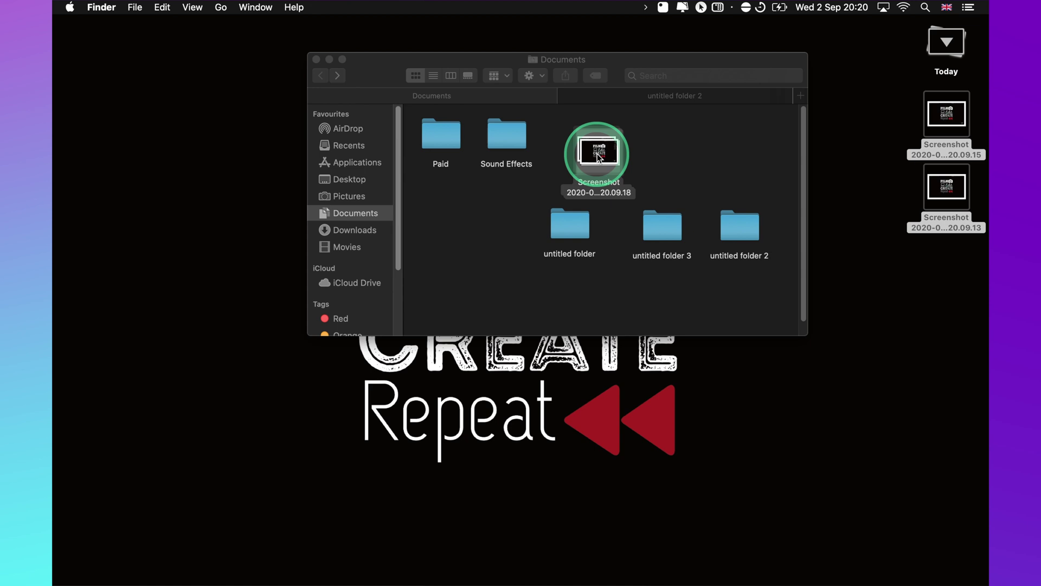
left_click(727, 156)
left_click(630, 182)
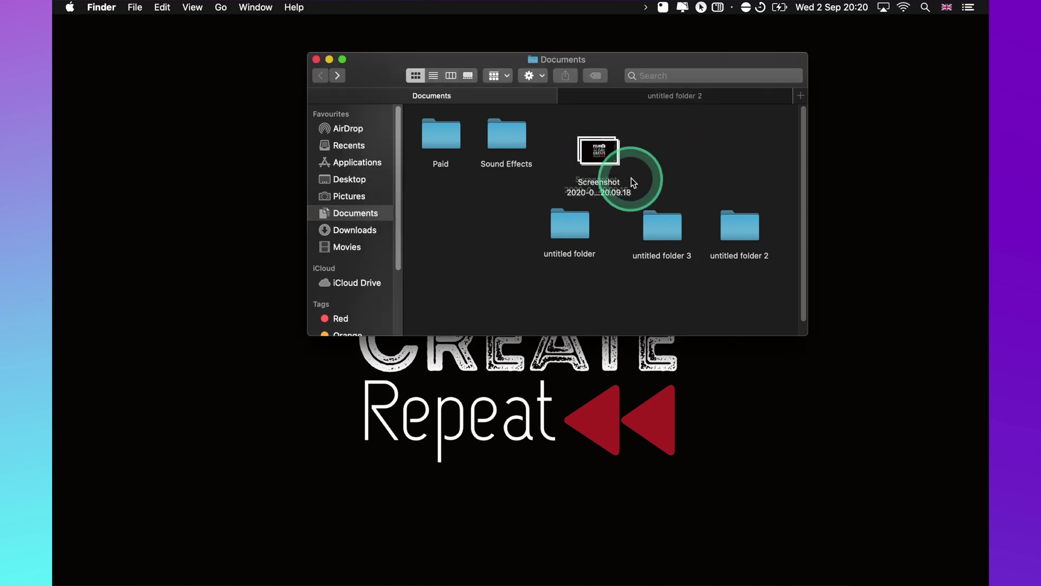
Step: Gather the screenshots in Documents onto a new four-image shelf at the right edge
left_click(605, 156)
left_click_drag(604, 156, 724, 145)
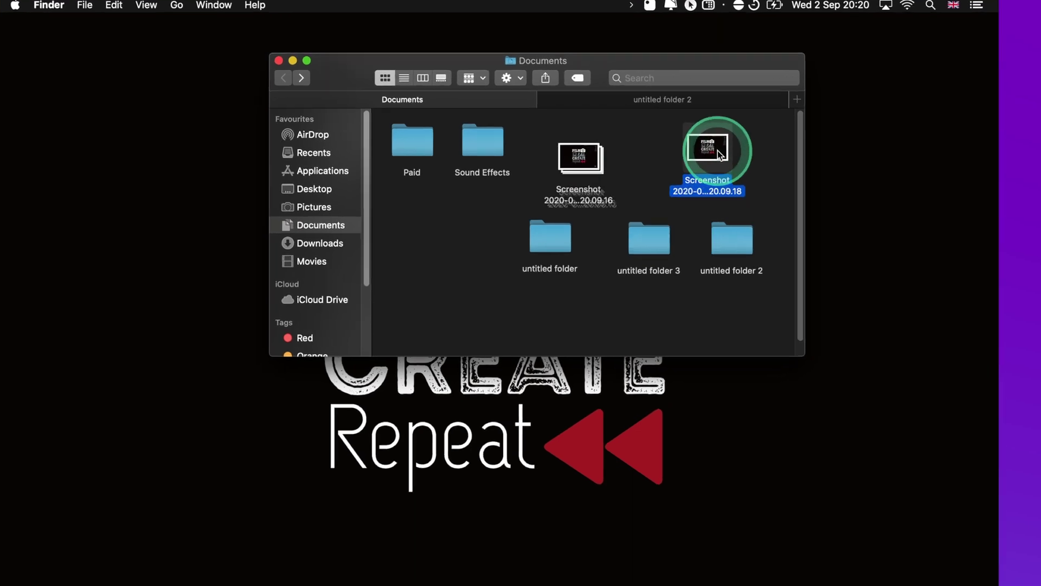
left_click_drag(582, 146, 707, 161)
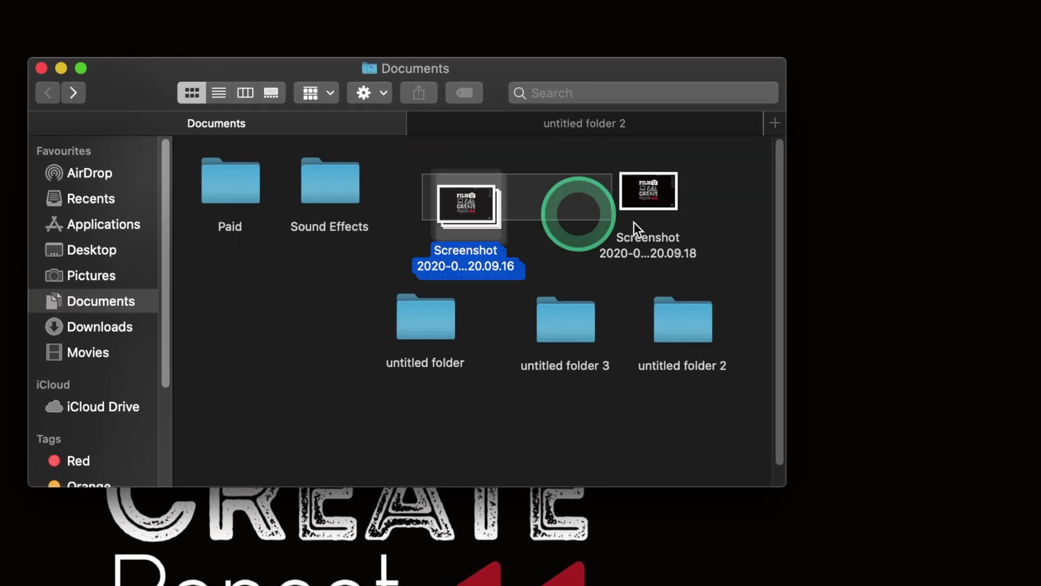
left_click_drag(633, 222, 734, 214)
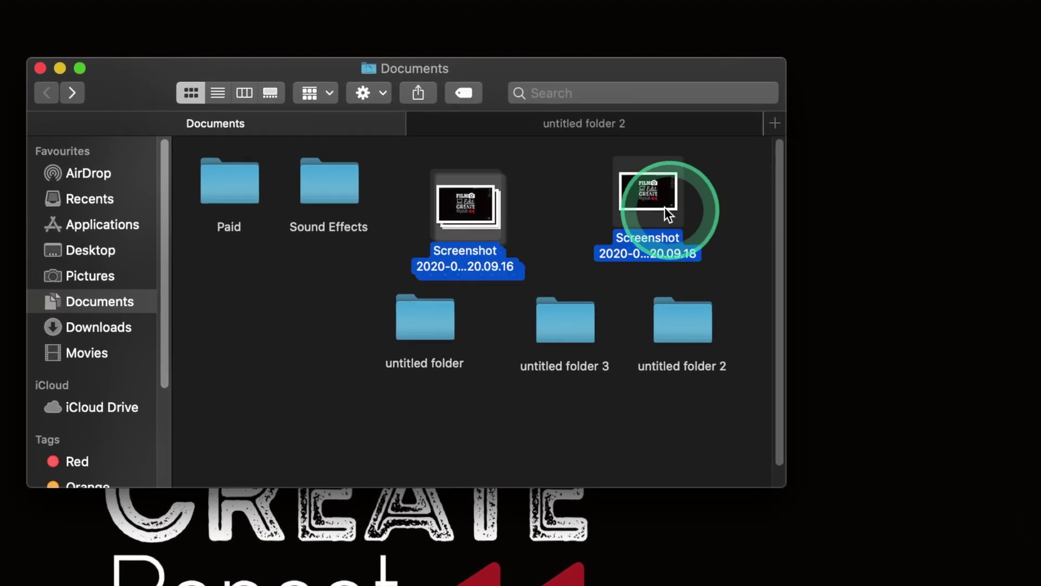
left_click_drag(665, 207, 608, 142)
left_click_drag(630, 74, 800, 189)
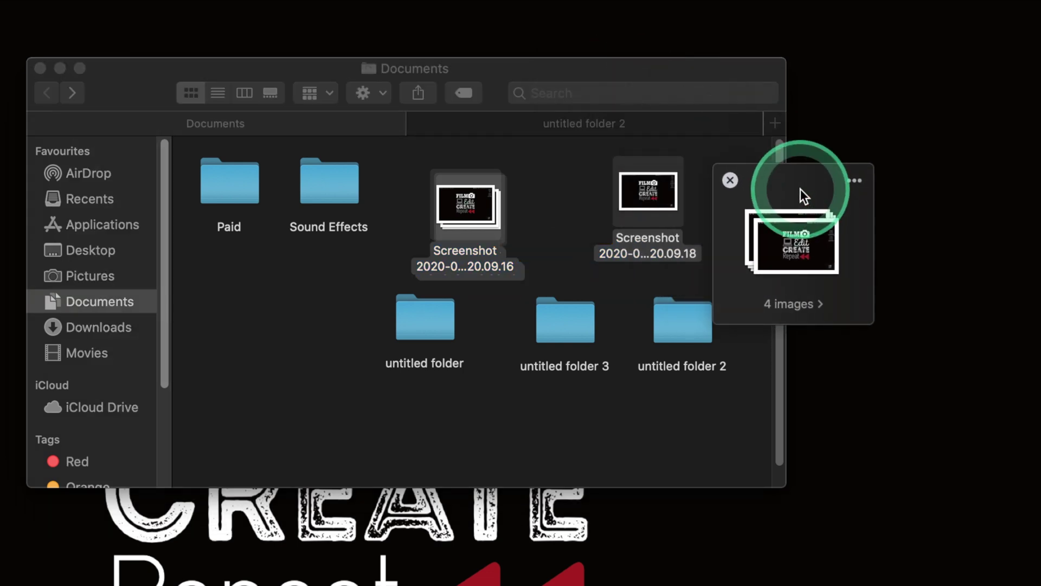
Step: Copy a Google Drive link for the four images and close the shelf
left_click(861, 181)
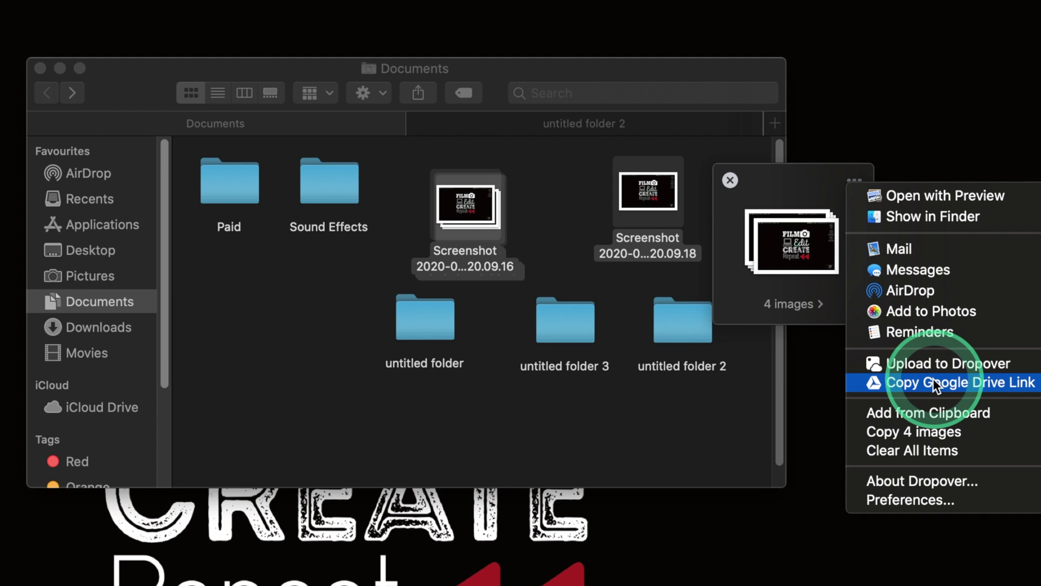
left_click(965, 383)
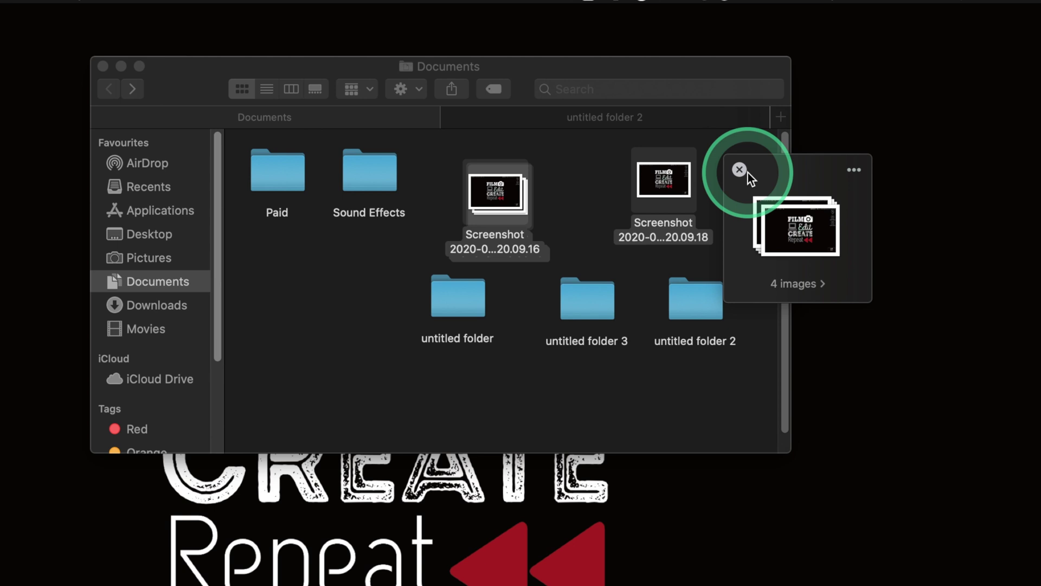
left_click(746, 172)
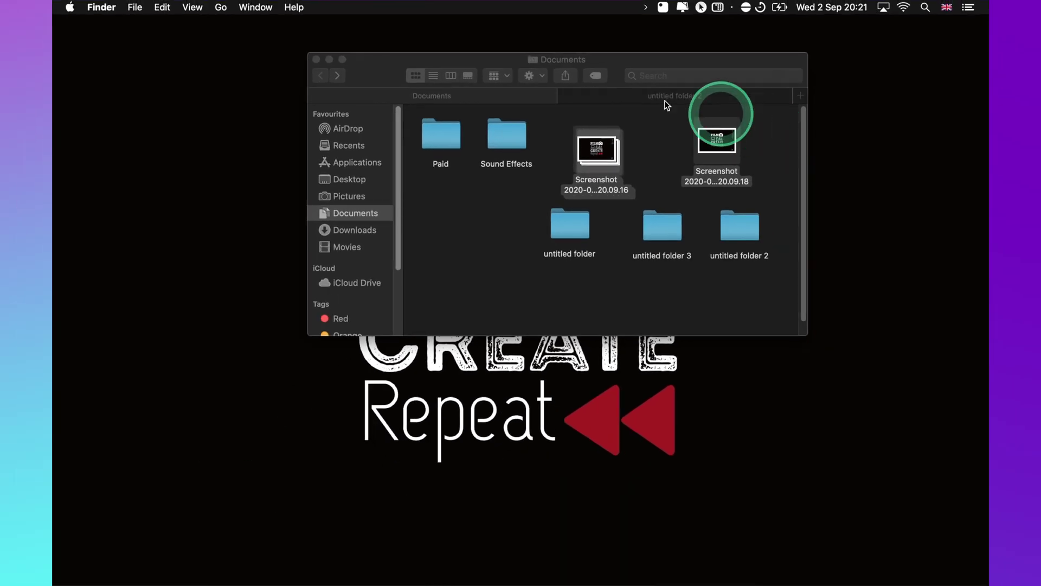
Step: Minimise Finder, open Dropover preferences and review the Google Drive upload service
left_click(330, 59)
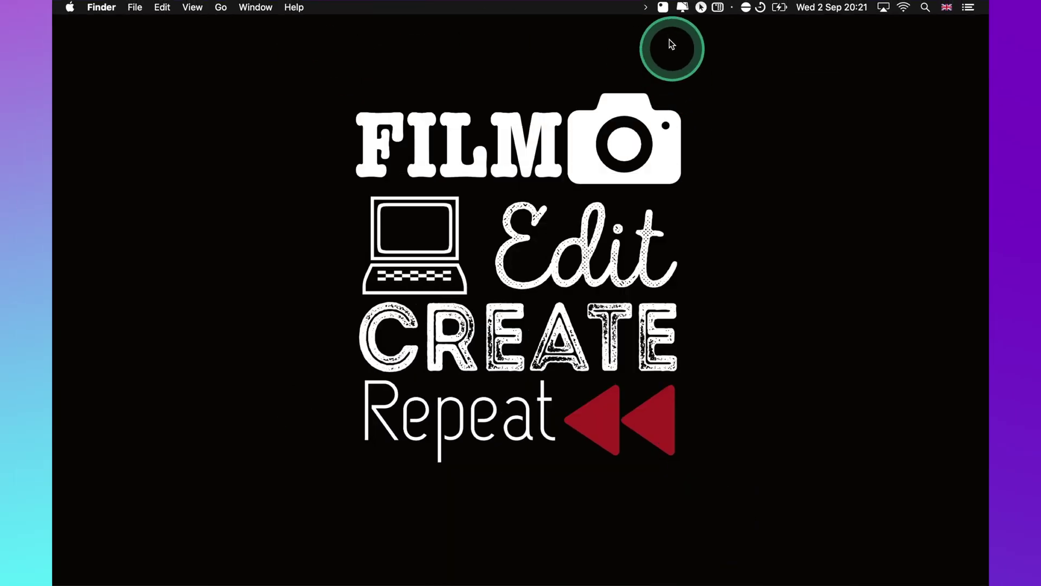
left_click(664, 7)
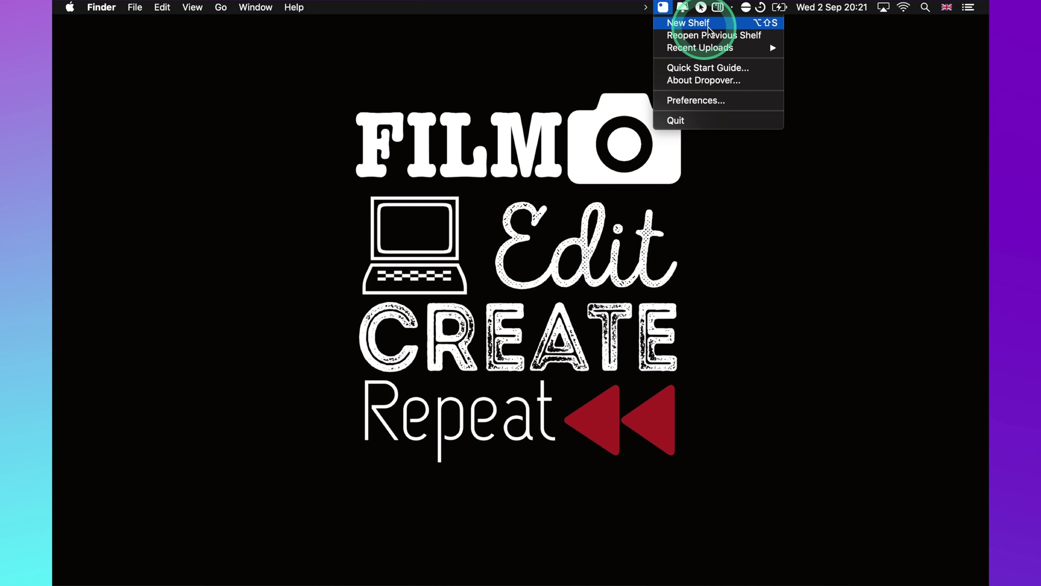
left_click(724, 98)
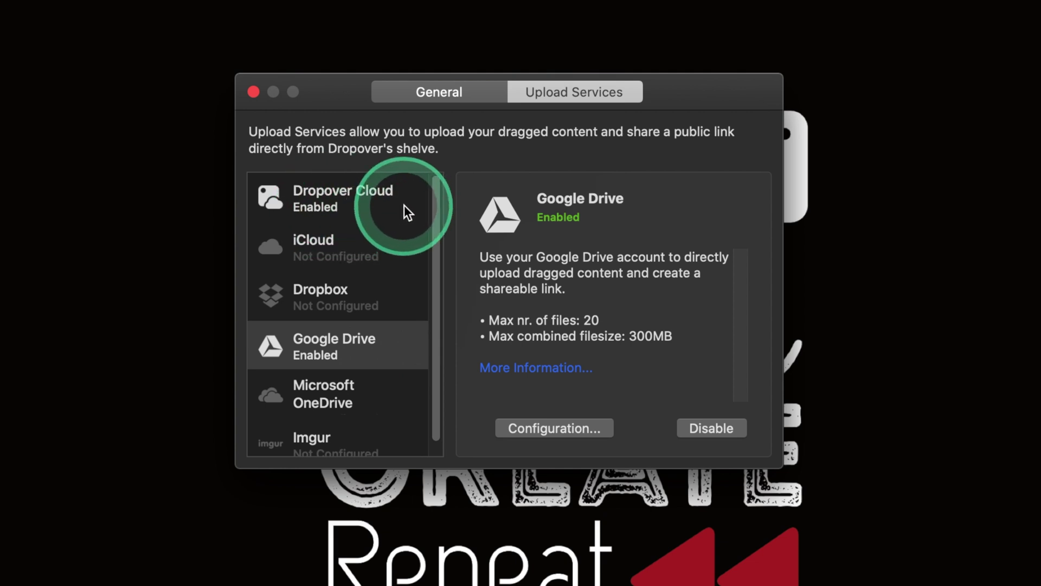
left_click(382, 347)
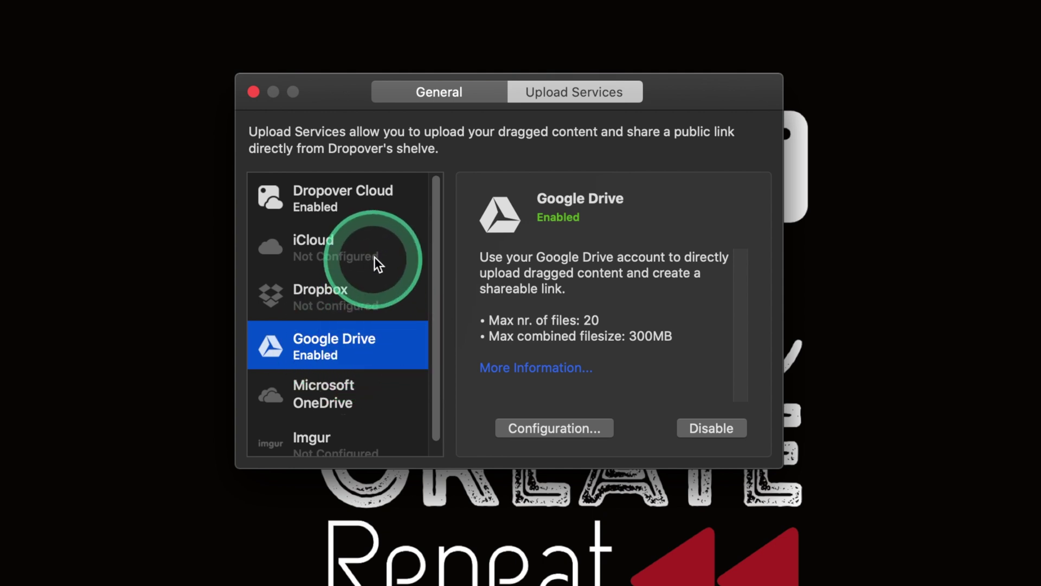
scroll(374, 307, "down", 2)
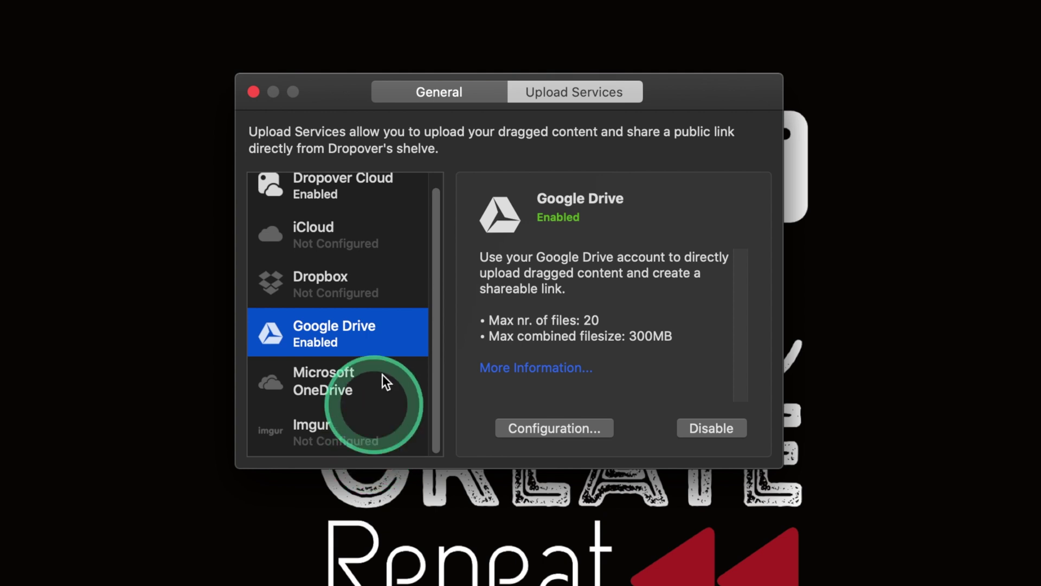
left_click(457, 99)
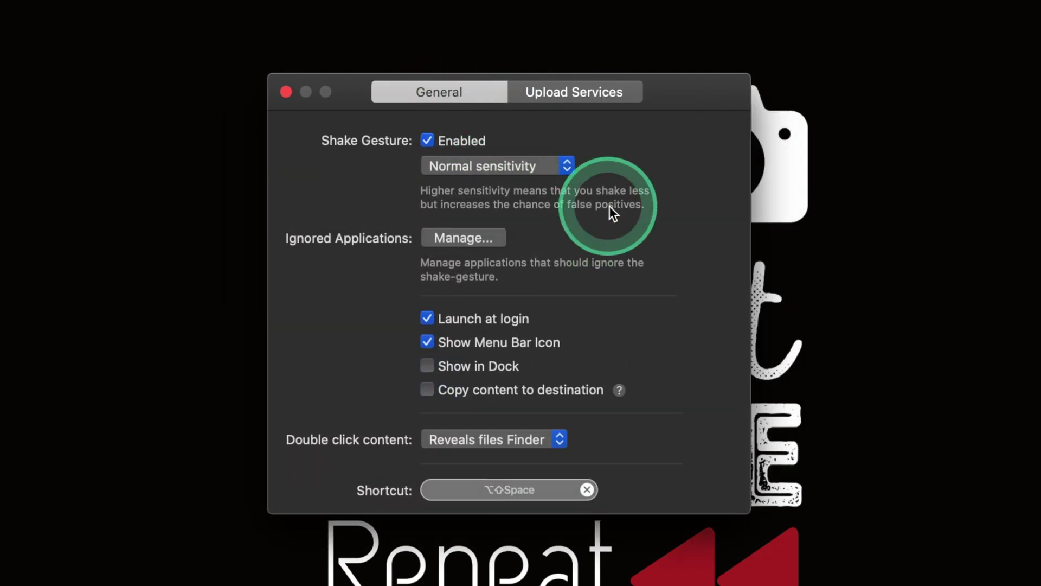
left_click(523, 167)
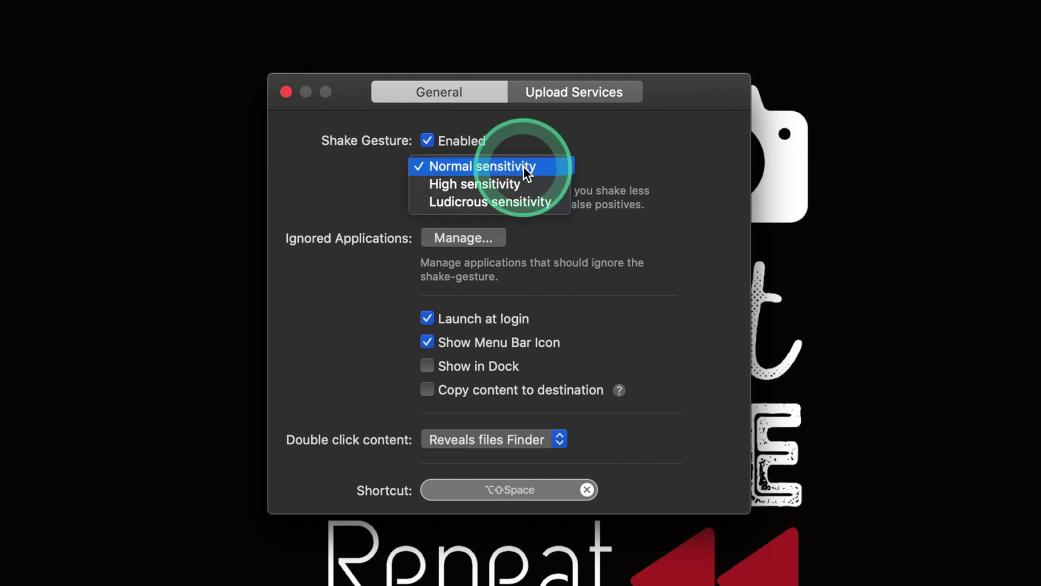
left_click(661, 212)
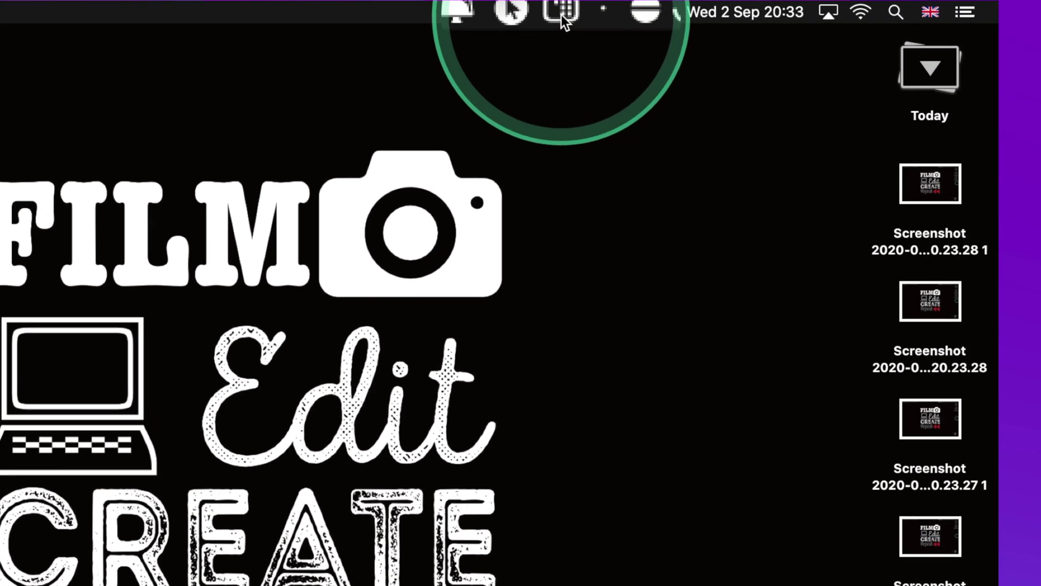
Step: Hide the desktop icons from HiddenMe's menu-bar menu, then restore the Today folder and screenshots
right_click(536, 15)
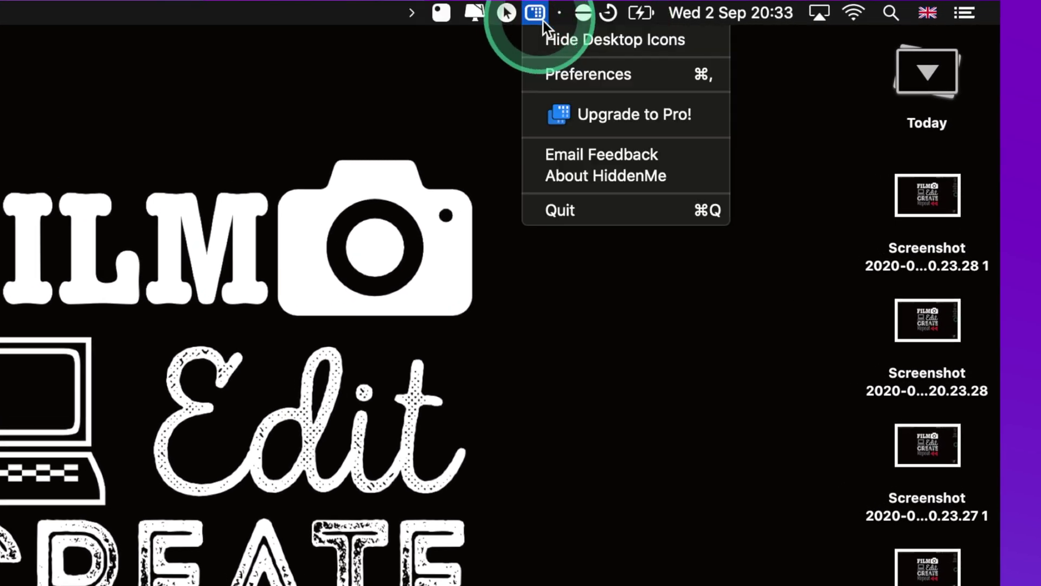
left_click(555, 35)
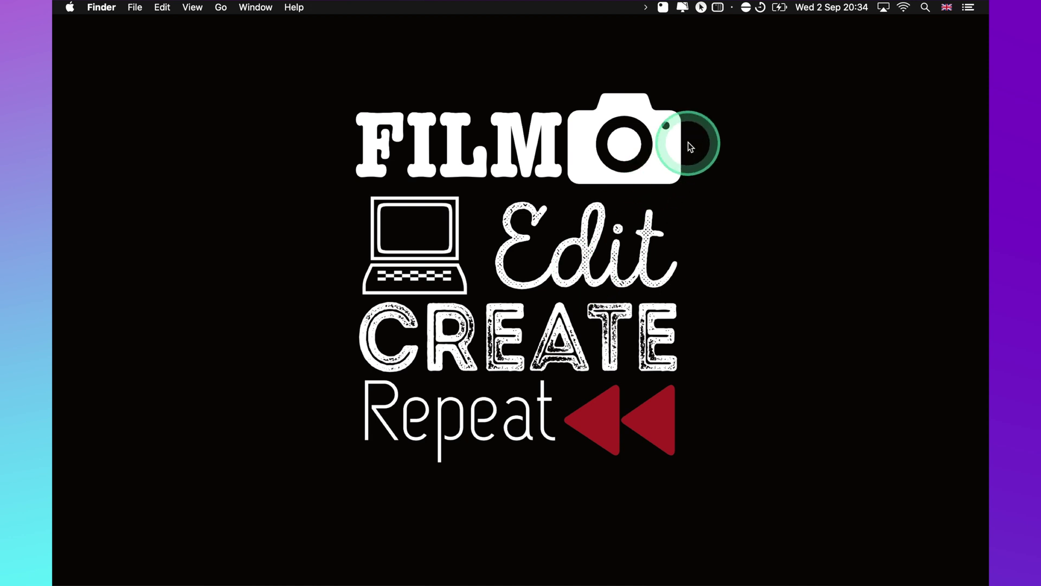
left_click(718, 8)
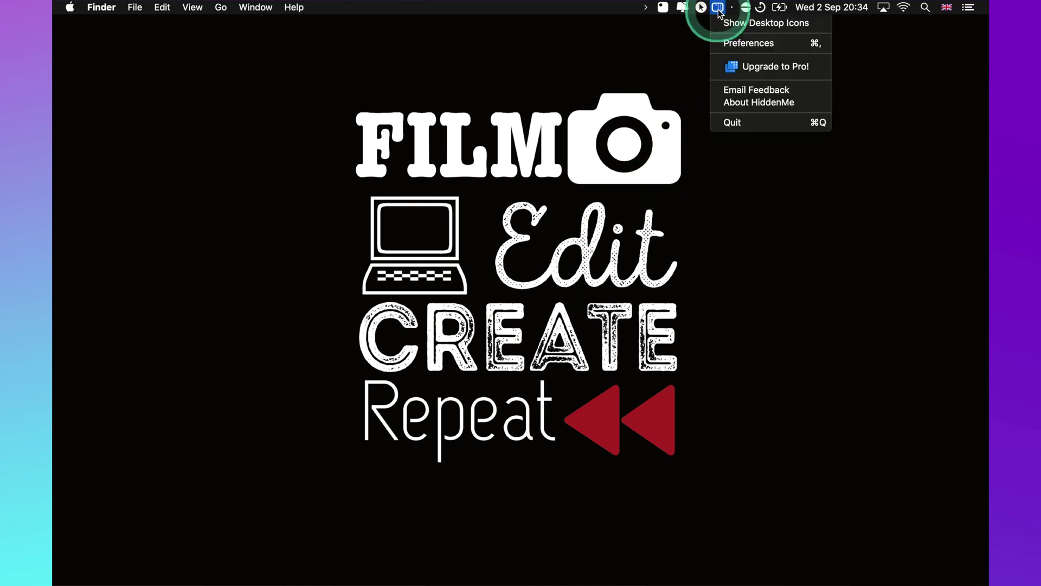
left_click(736, 24)
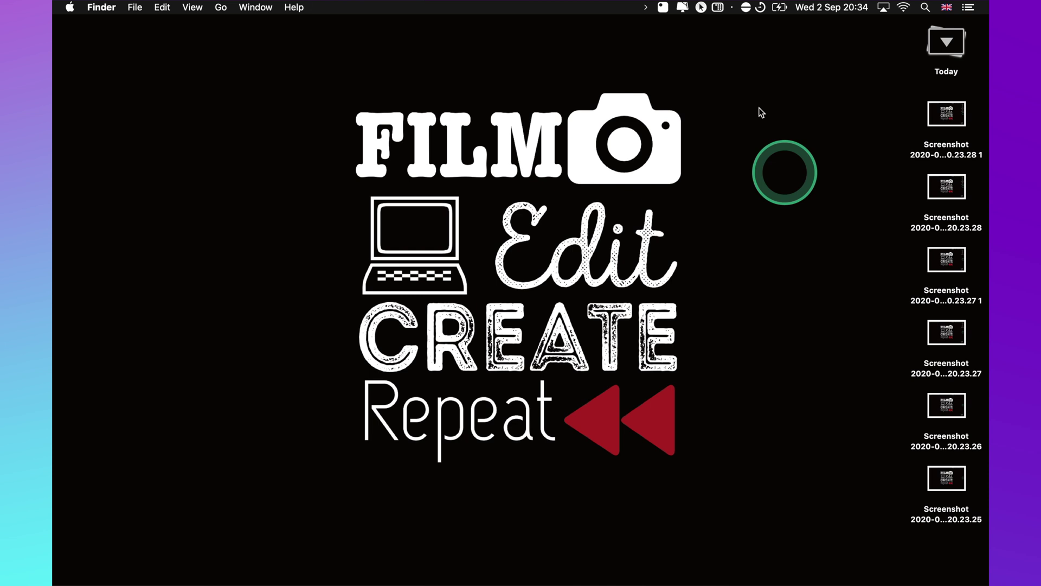
left_click(719, 8)
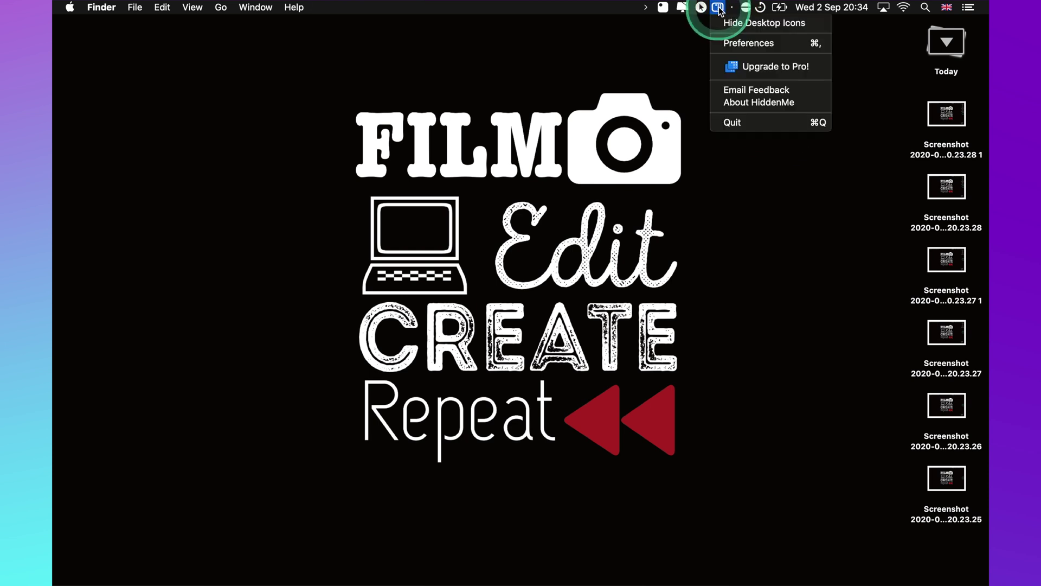
Step: Set HiddenMe to use a solid colour and hide icons to preview the teal background
left_click(748, 46)
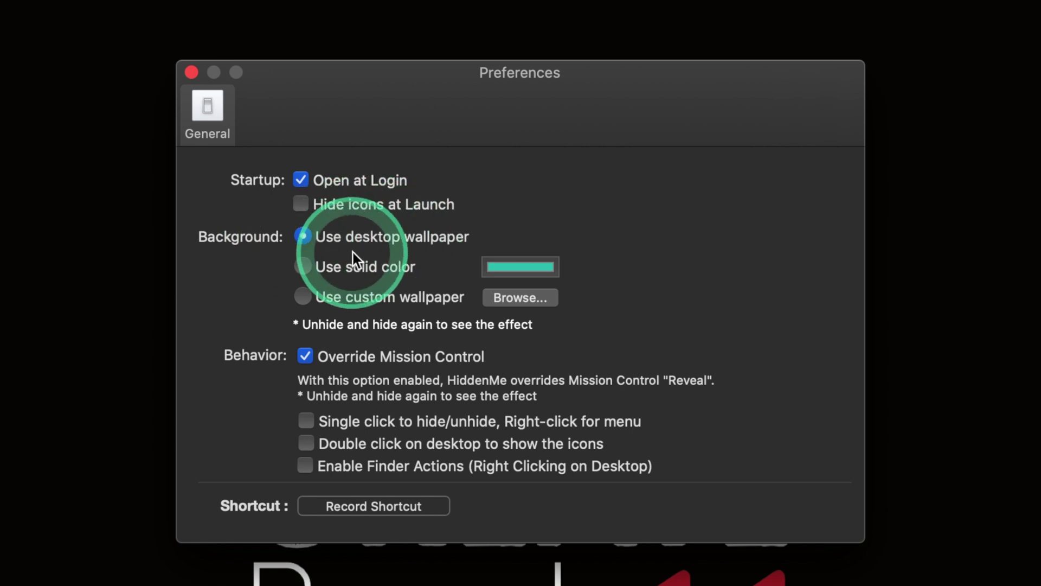
left_click(303, 267)
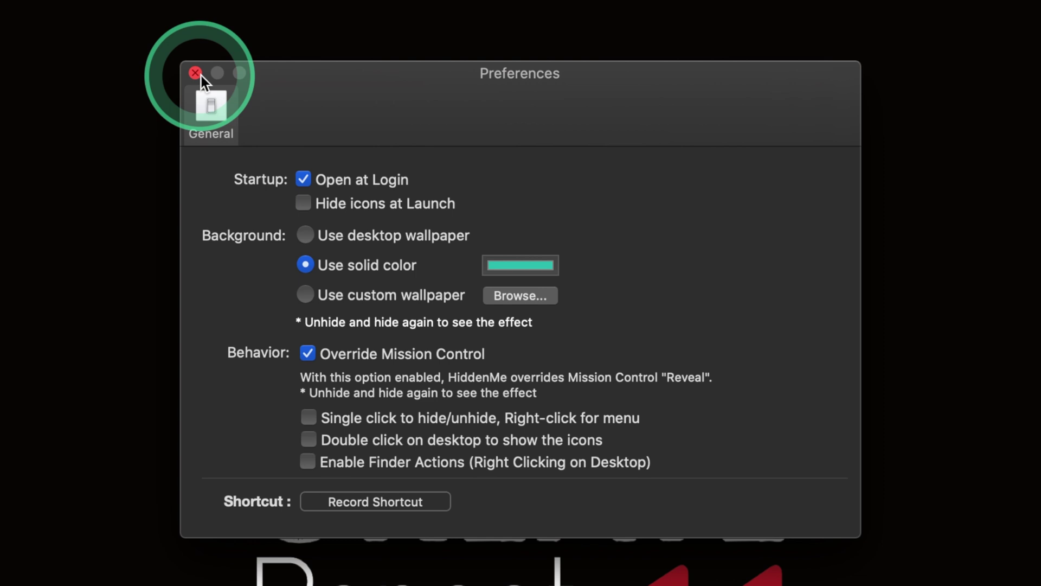
left_click(717, 7)
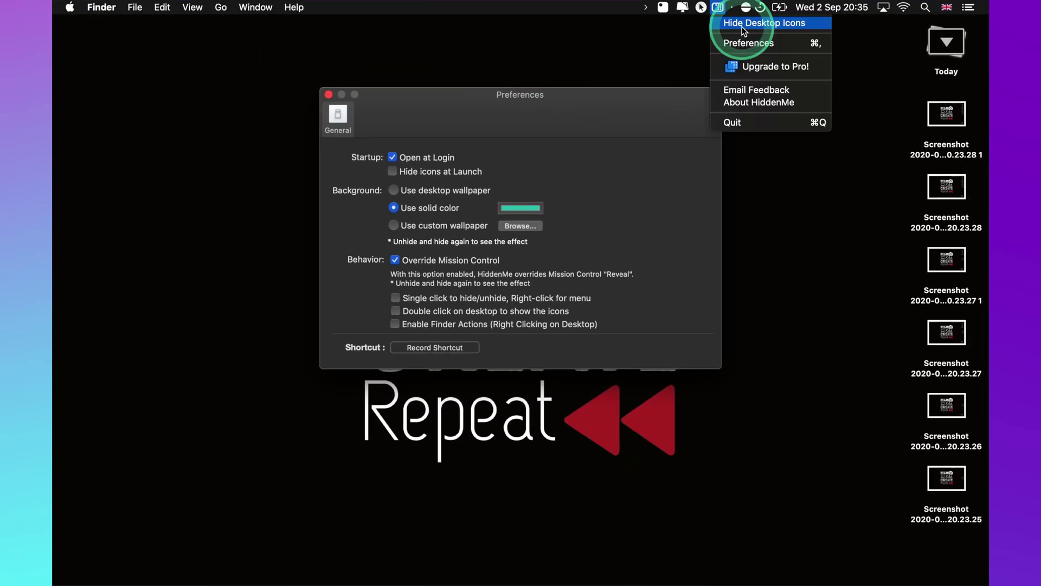
left_click(742, 23)
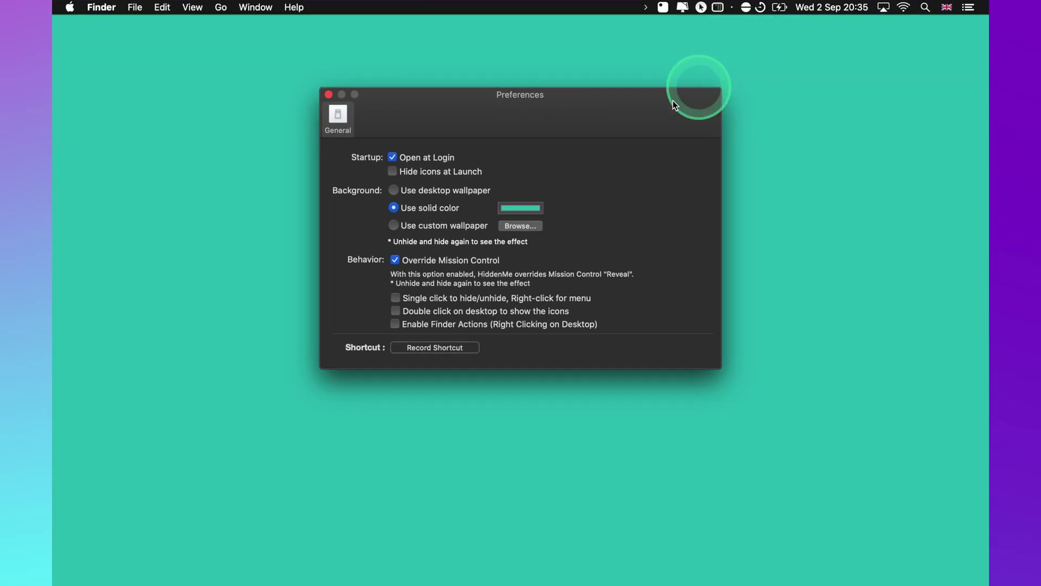
Step: Bring back the desktop icons and wallpaper, reposition the preferences window, then close it
left_click_drag(674, 105, 692, 163)
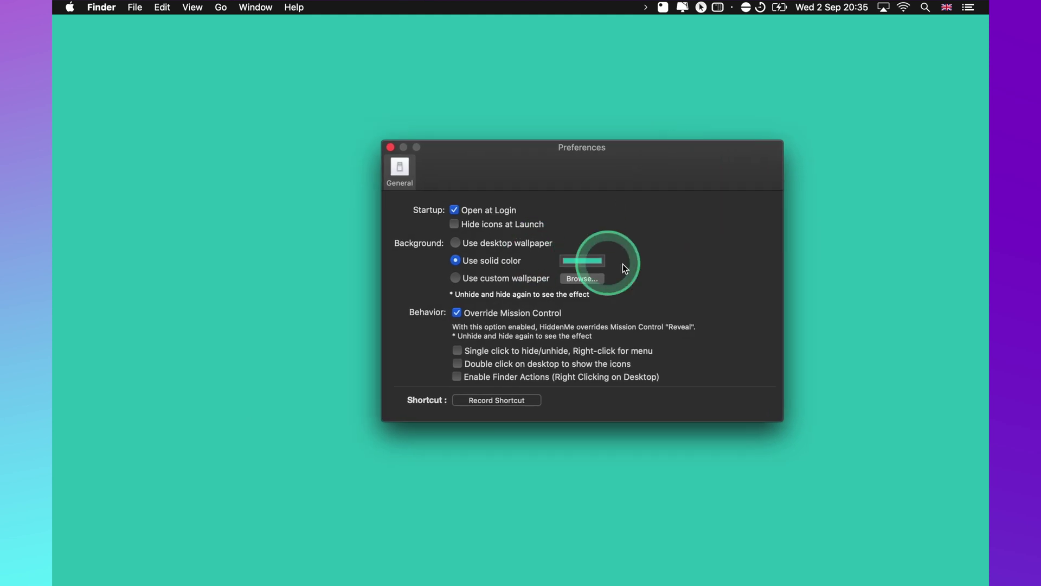
left_click(719, 8)
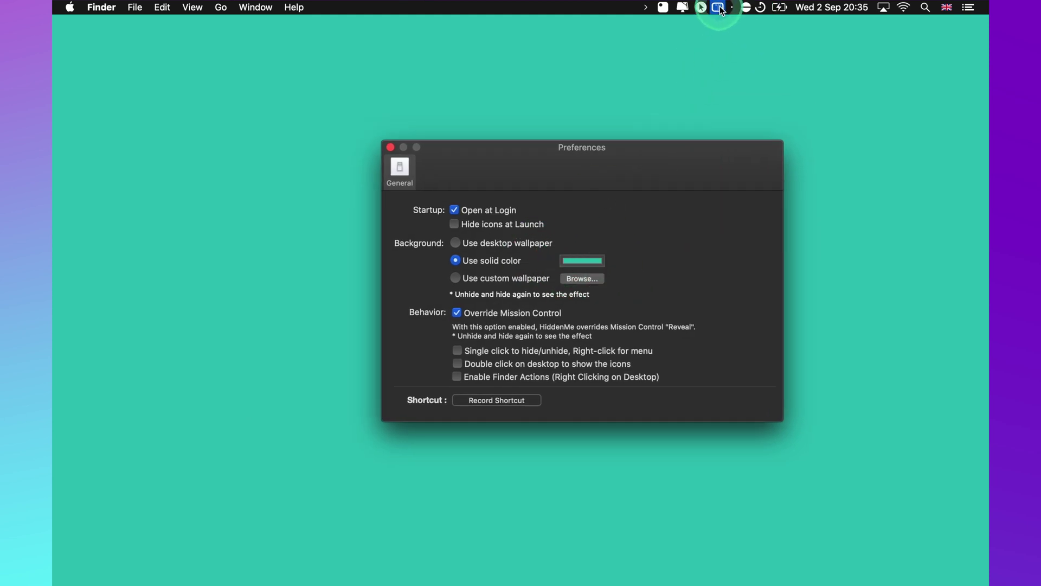
left_click(740, 22)
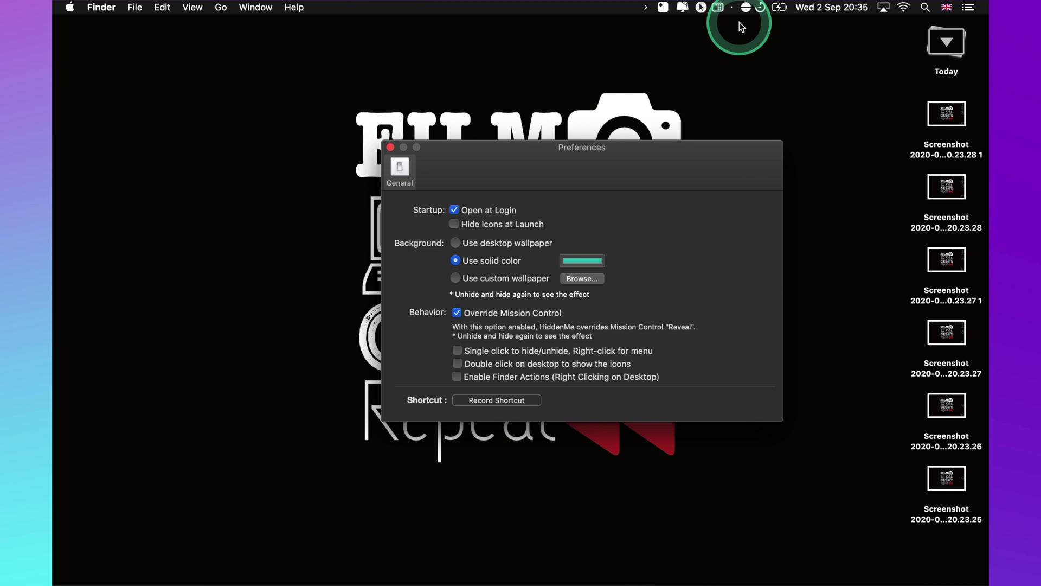
left_click_drag(653, 158, 615, 168)
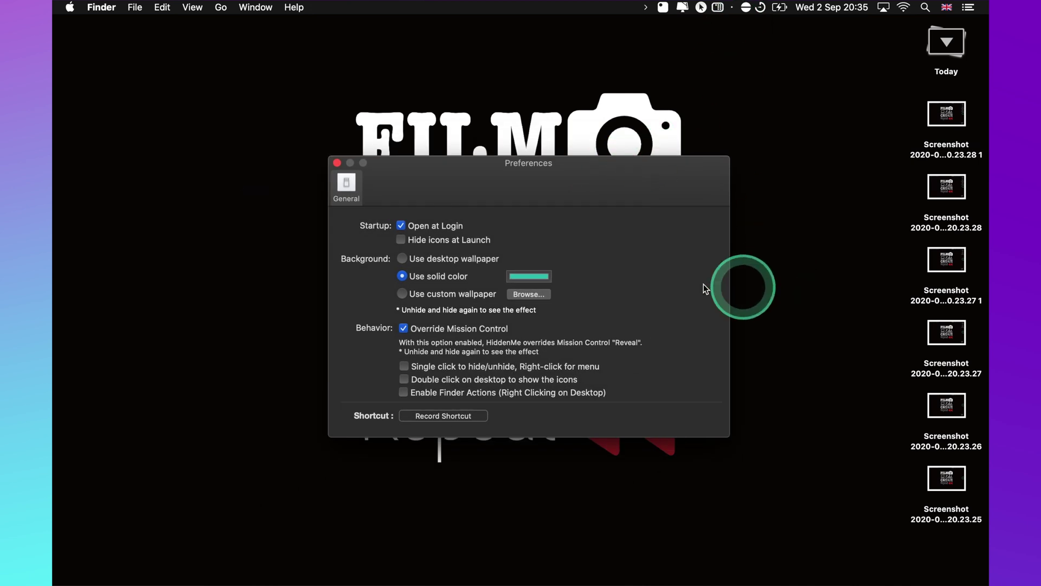
left_click_drag(549, 175, 516, 145)
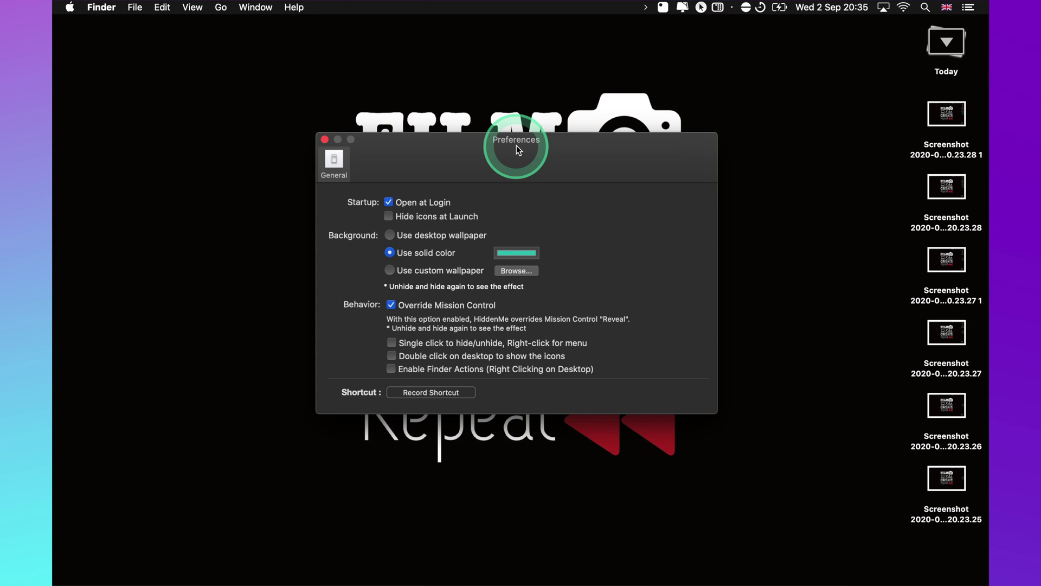
left_click(324, 140)
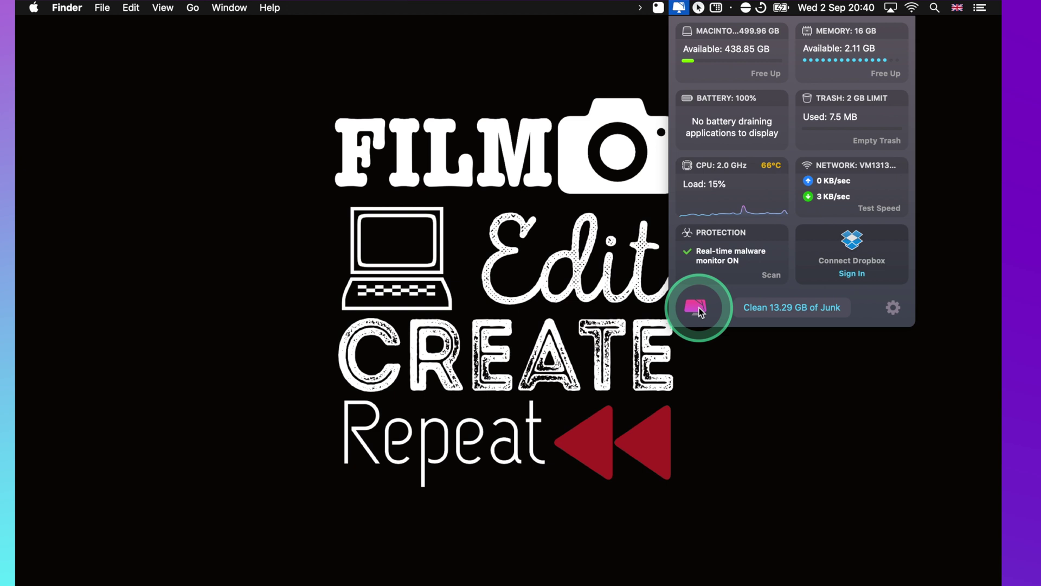
Step: Open the full CleanMyMac X window from its panel and start a Smart Scan
left_click(672, 463)
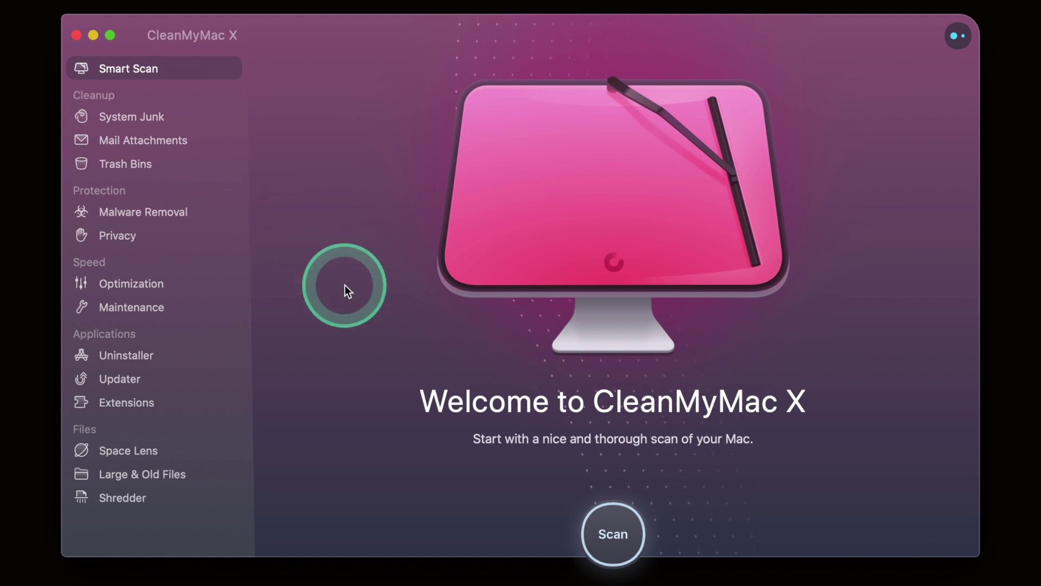
left_click(614, 534)
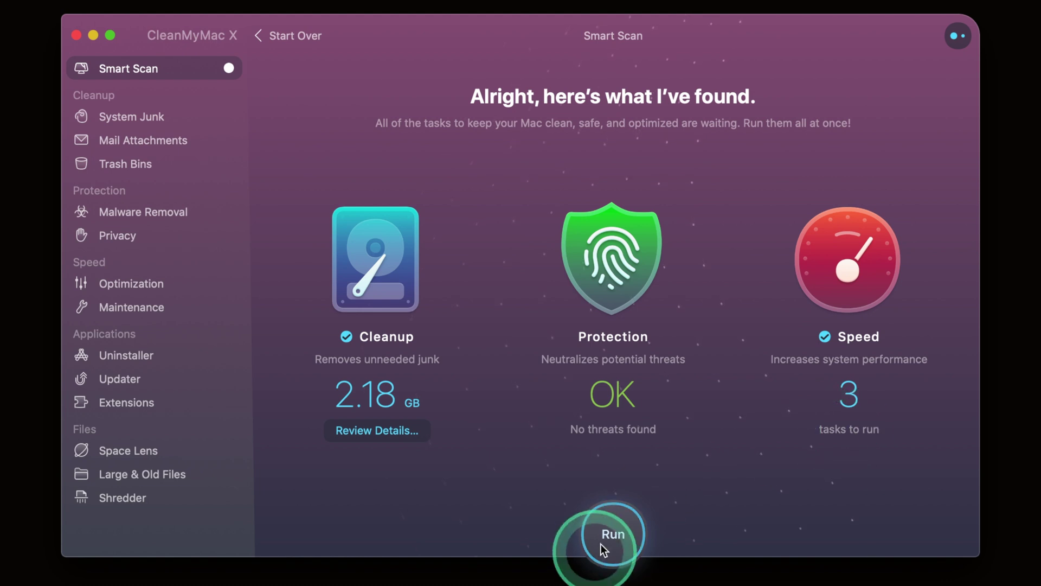
Step: Run the junk cleanup and 3 speed tasks, quitting Google Chrome when prompted
left_click(614, 535)
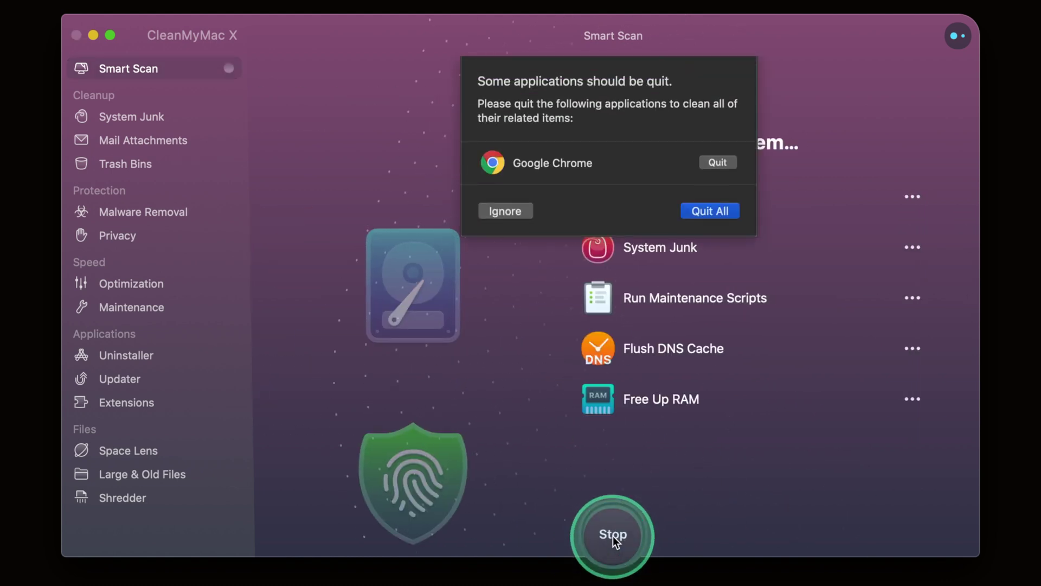
left_click(711, 206)
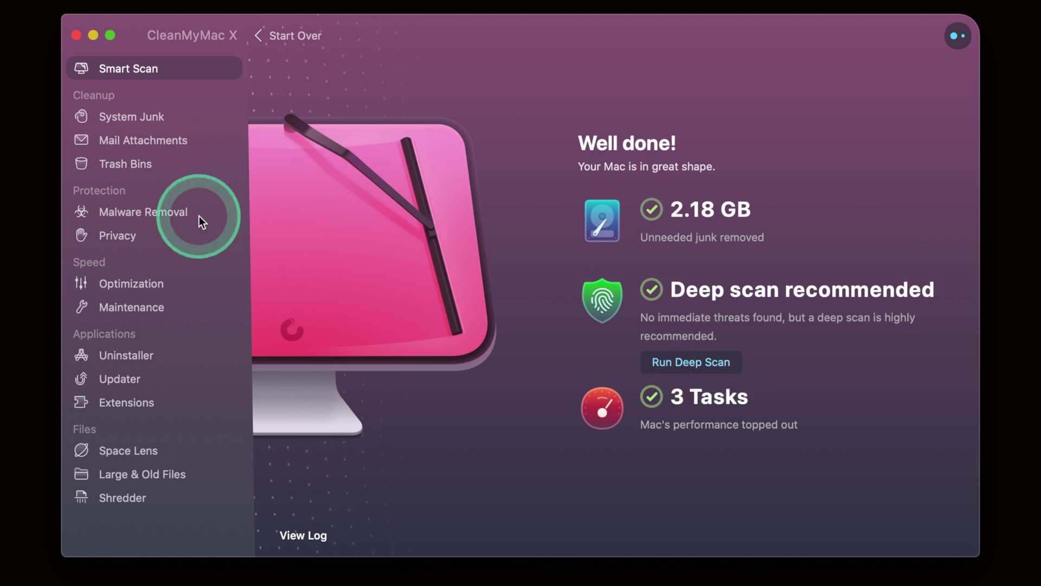
Step: Browse Malware Removal, Privacy, Optimization and Maintenance, then show the Uninstaller's All Applications list
left_click(167, 211)
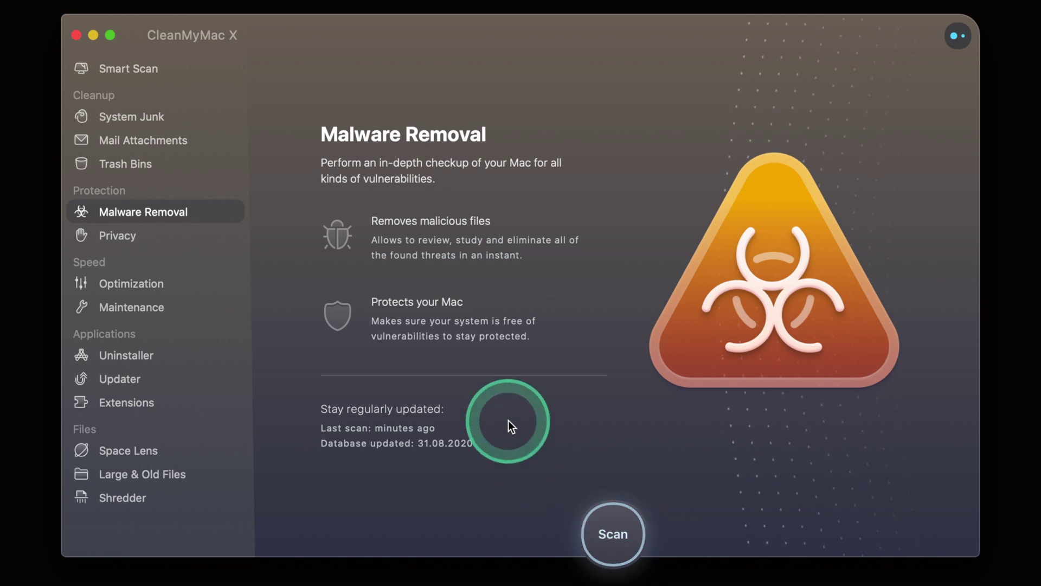
left_click(134, 238)
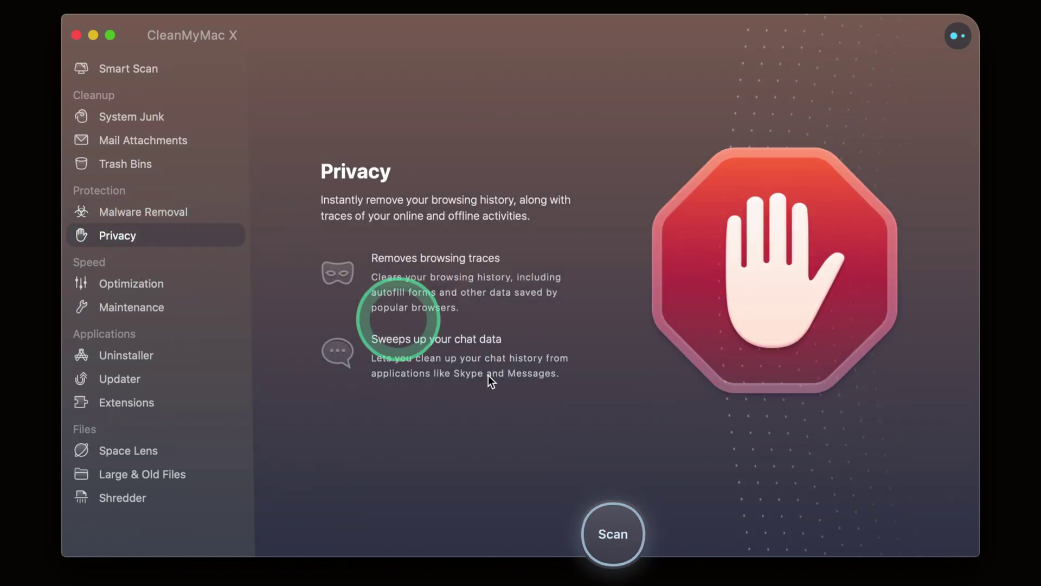
left_click(140, 287)
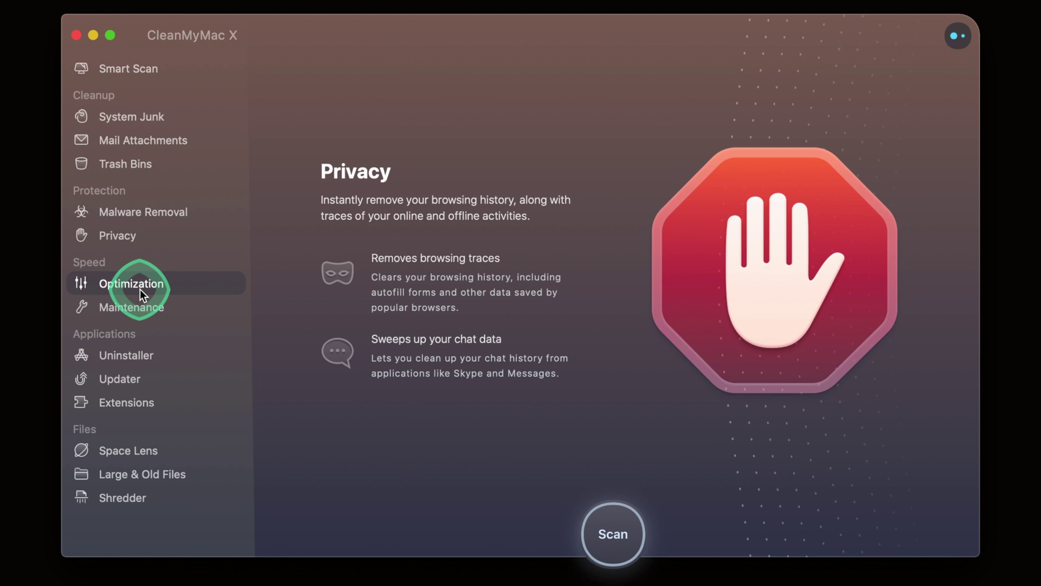
left_click(176, 311)
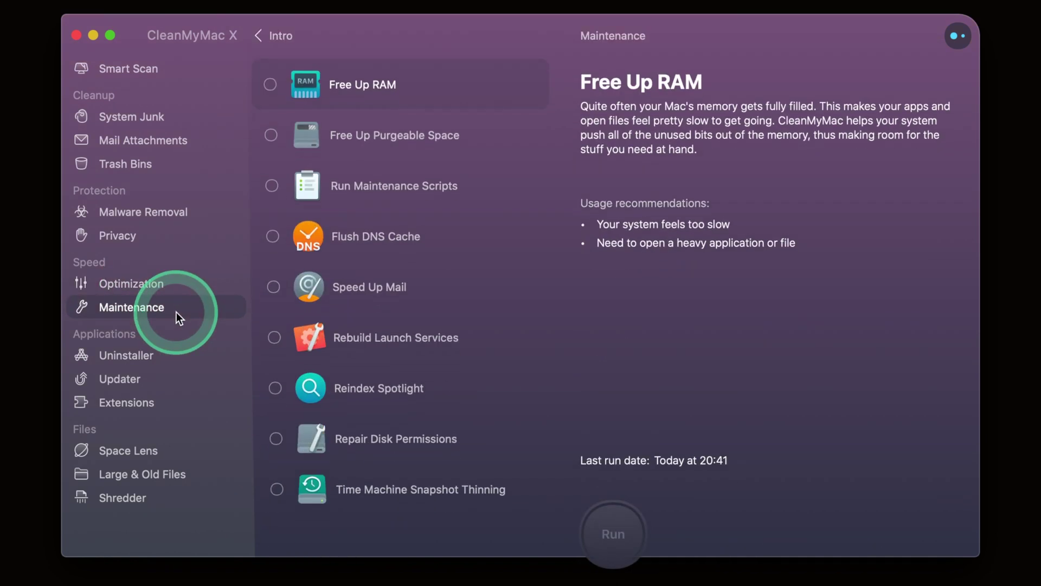
left_click(164, 359)
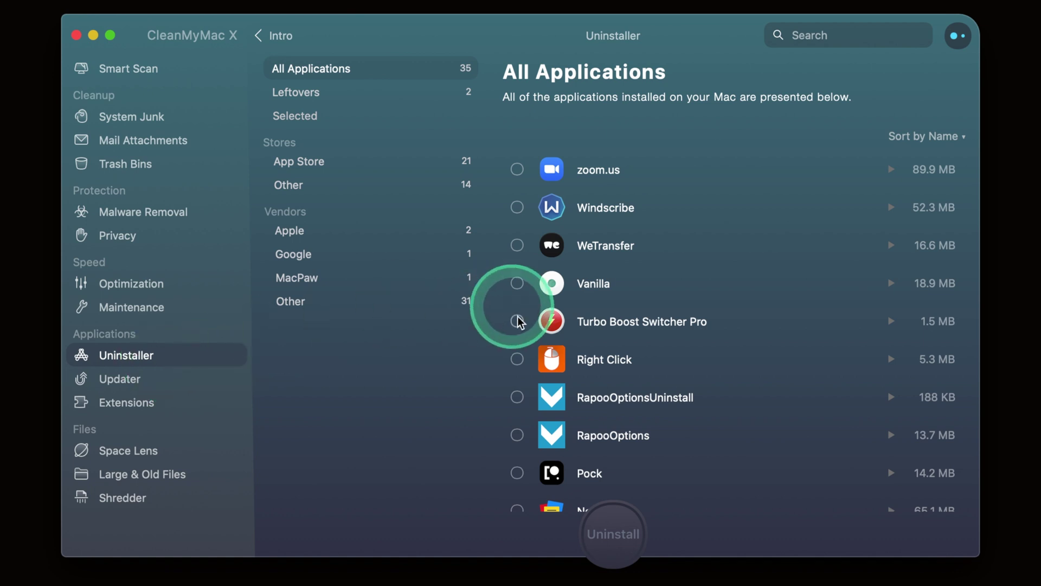
Step: Uninstall the Right Click app to free 5.3 MB, then view the Extensions overview
left_click(518, 359)
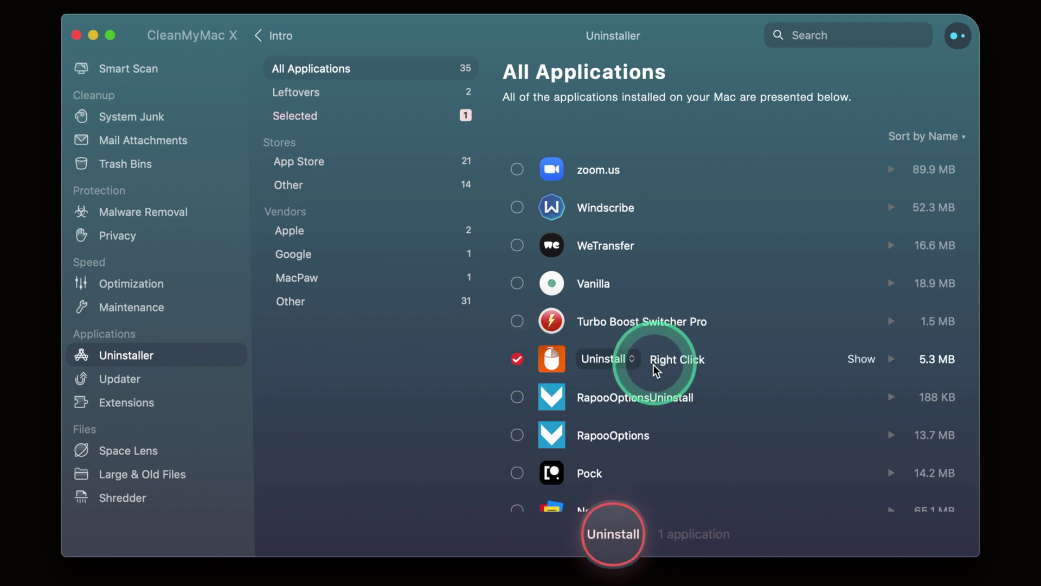
left_click(613, 536)
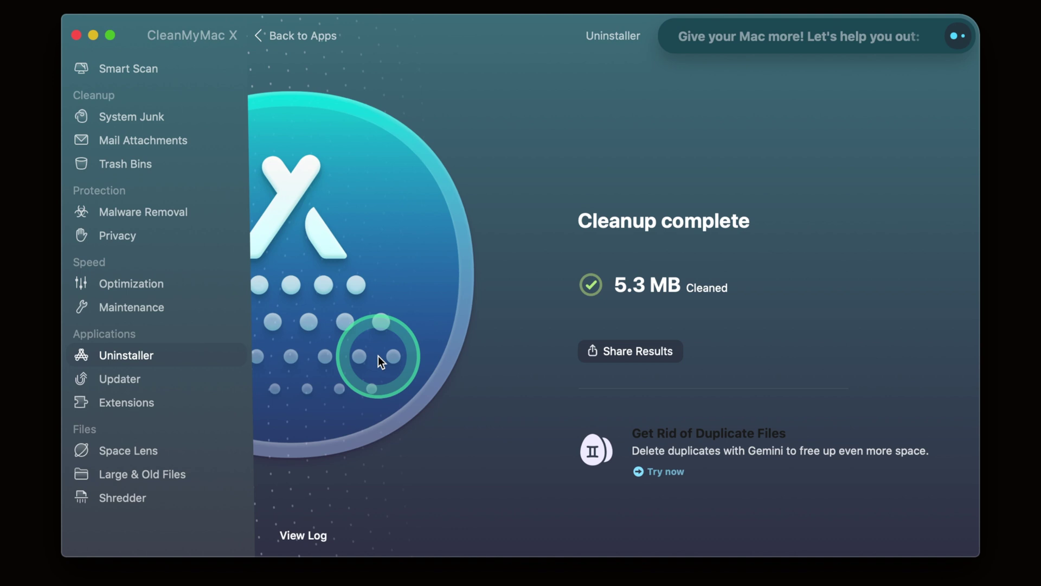
left_click(145, 406)
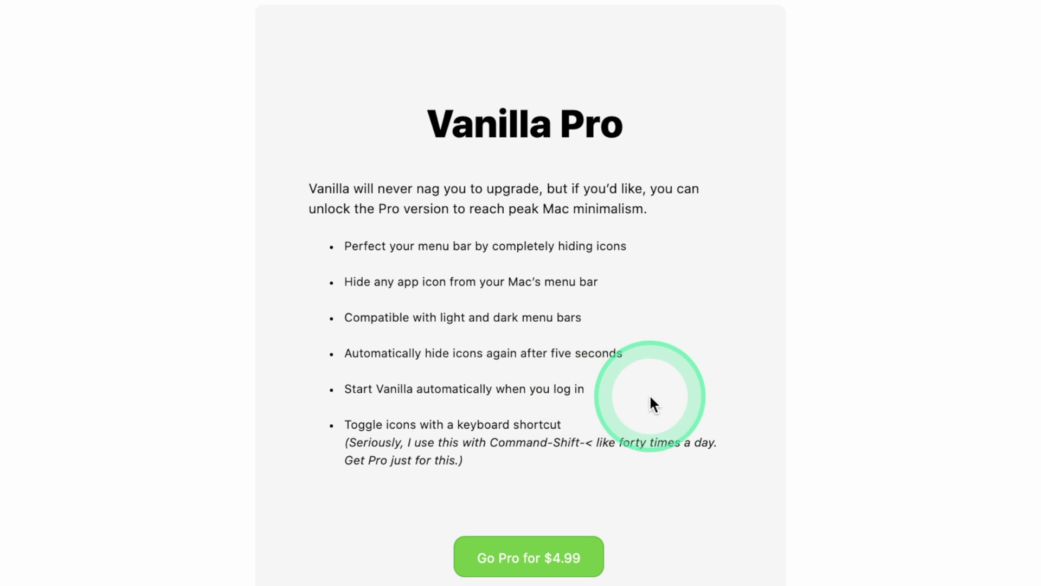
Step: Scroll through the Vanilla Pro page's features and $4.99 upgrade price
scroll(597, 409, "up", 15)
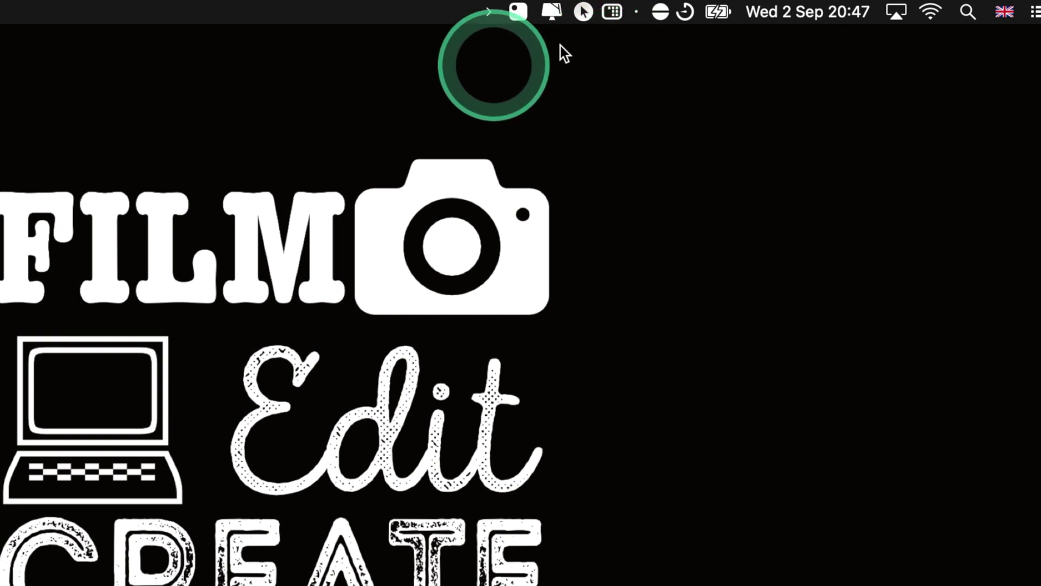
Step: Collapse and expand the extra menu bar icons twice, ending with Vanilla's menu shown
left_click(490, 12)
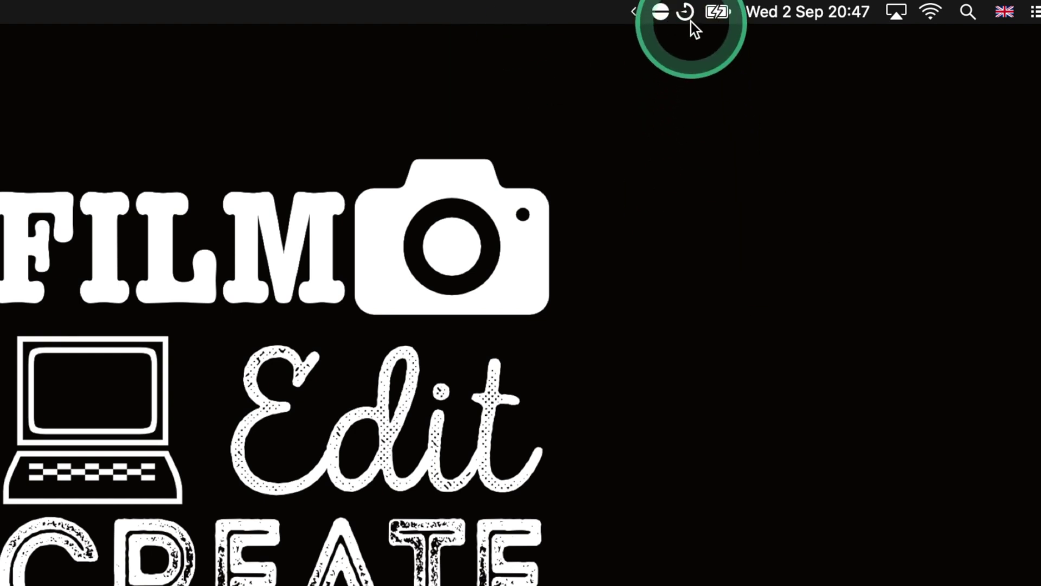
left_click(636, 13)
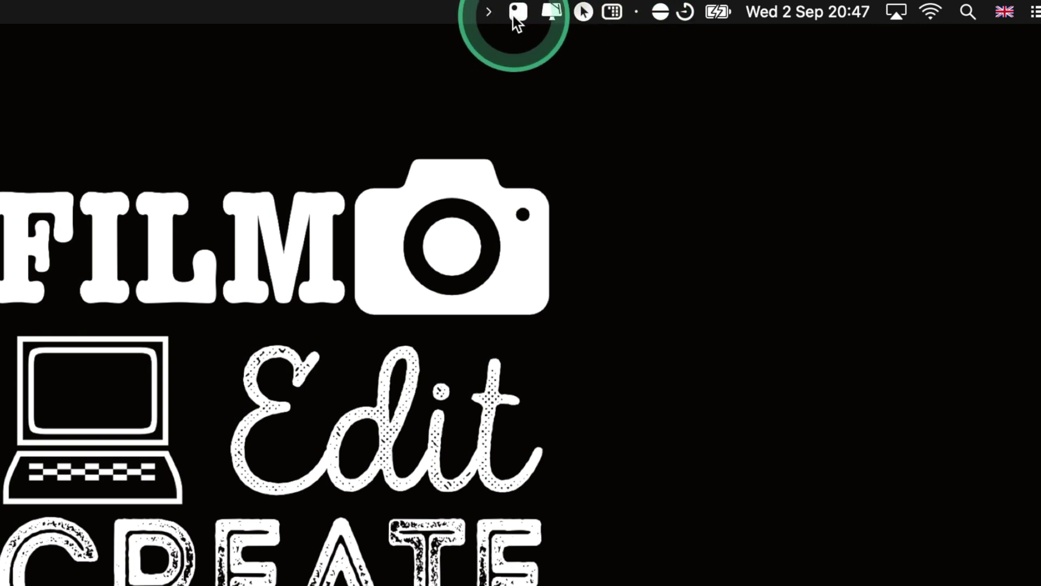
left_click(488, 11)
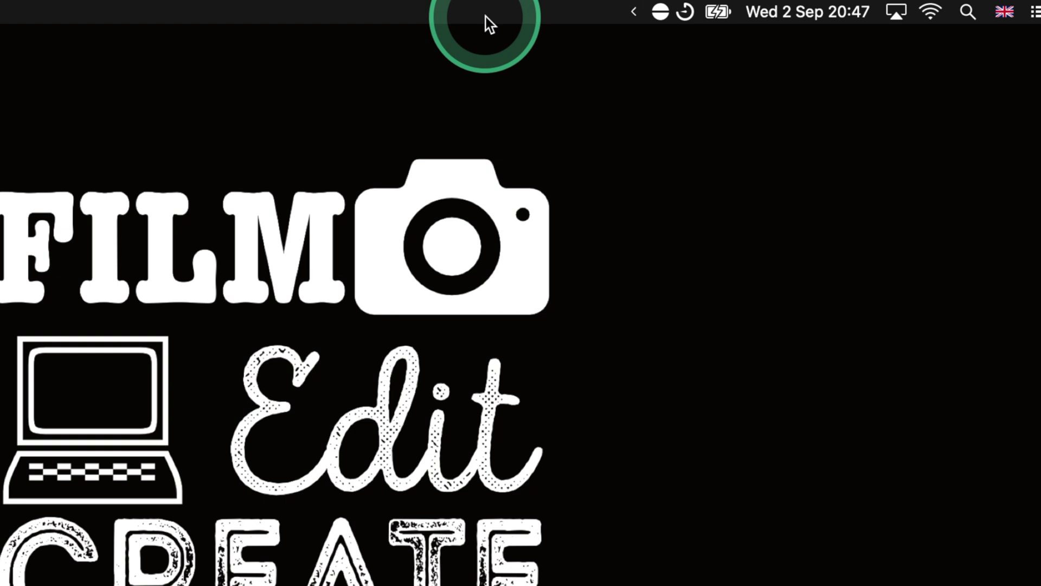
left_click(634, 12)
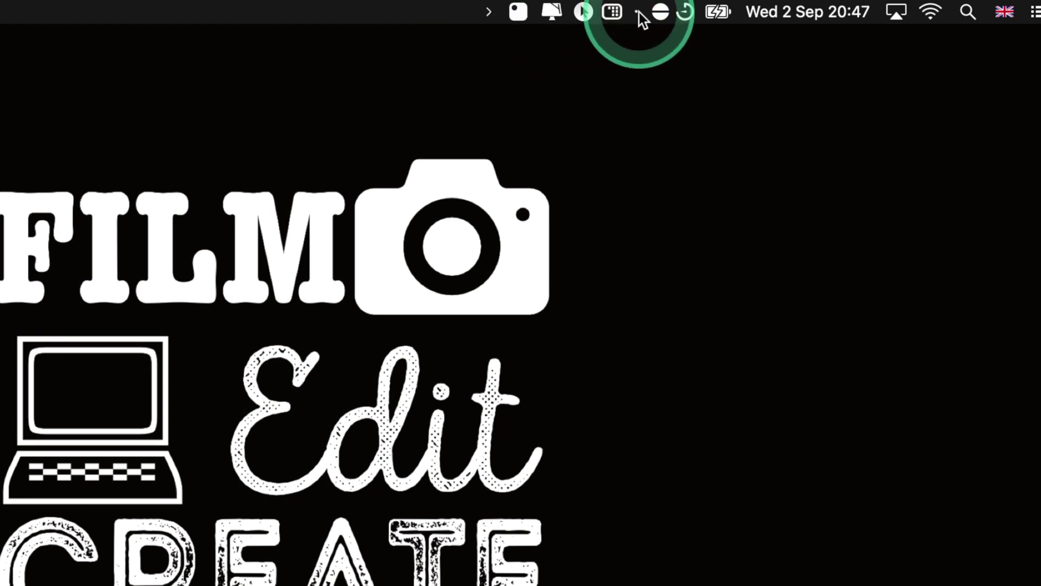
left_click(638, 12)
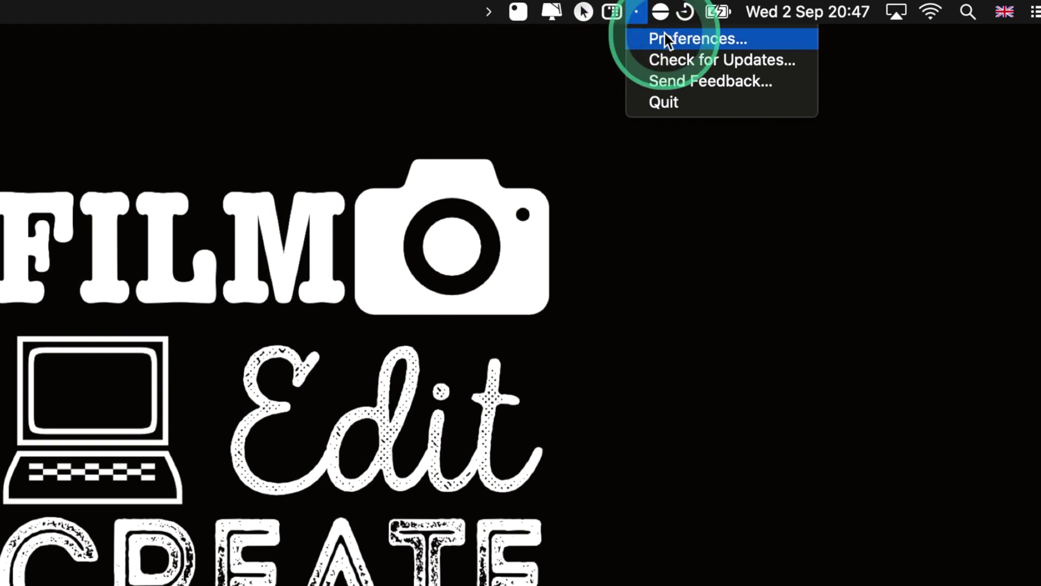
Step: In Vanilla Preferences, move the presentation and grid icons left into the hidden group
left_click(664, 34)
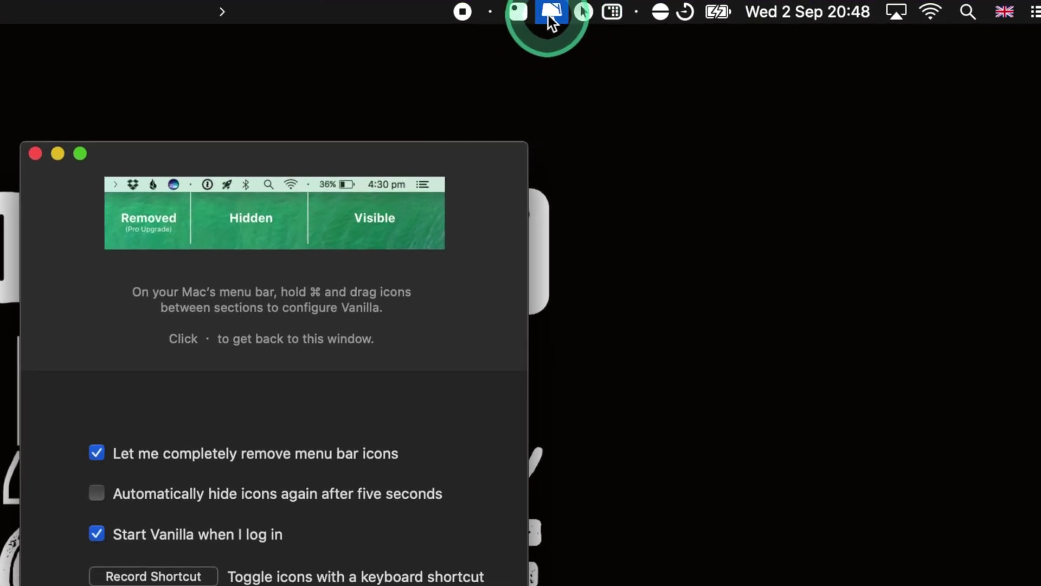
left_click(547, 21)
left_click(549, 23)
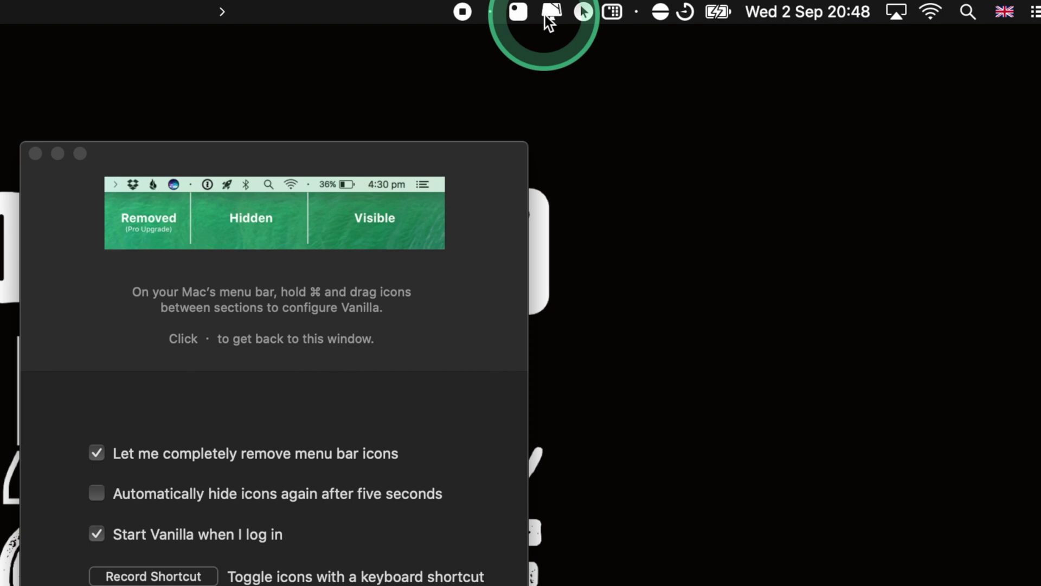
left_click_drag(552, 21, 466, 21)
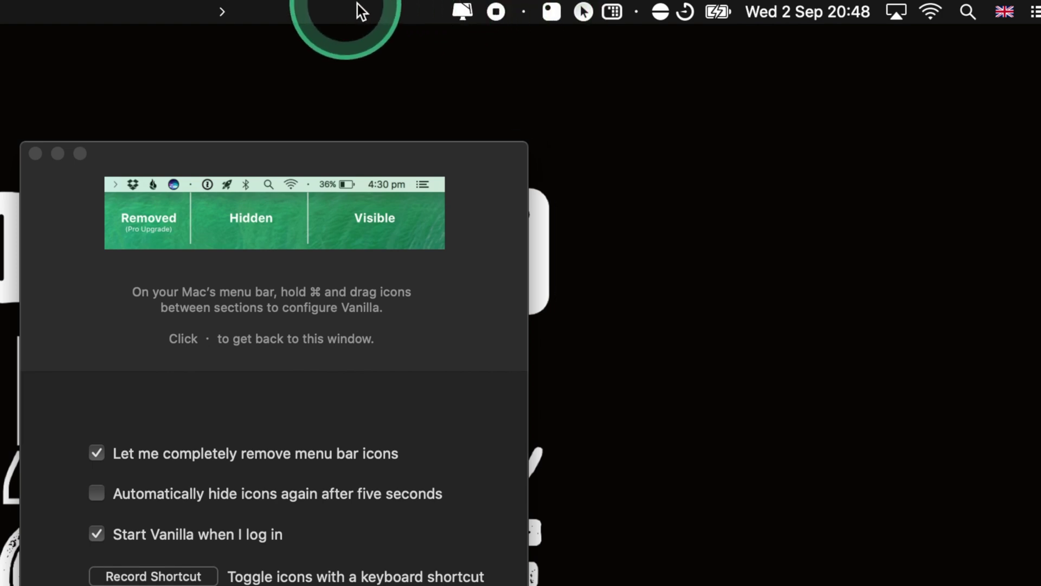
left_click_drag(618, 19, 457, 21)
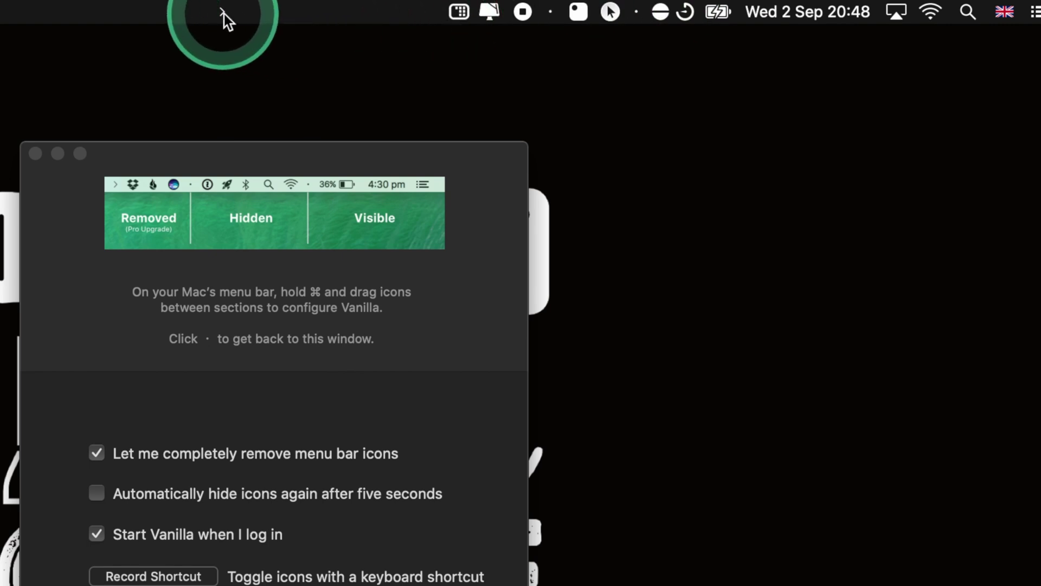
left_click(35, 154)
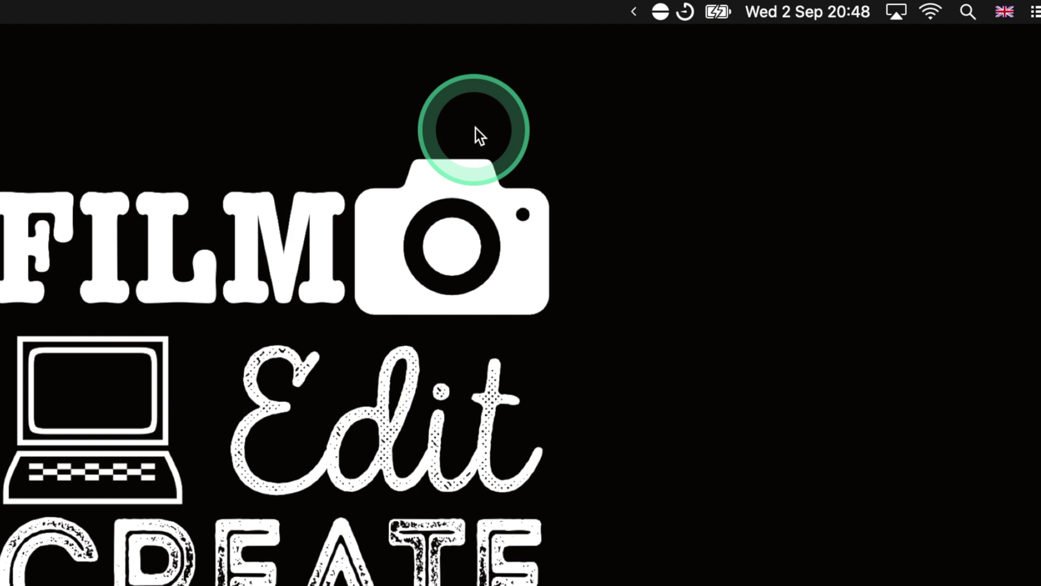
Step: Reopen Vanilla Preferences and reposition the presentation icon with the grid icon beside it
left_click(634, 11)
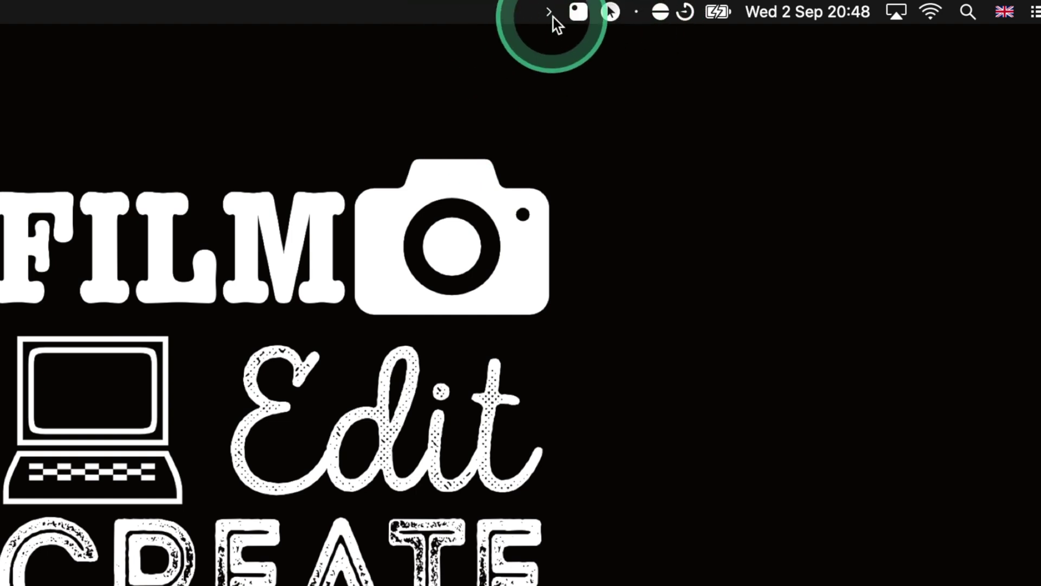
left_click(640, 11)
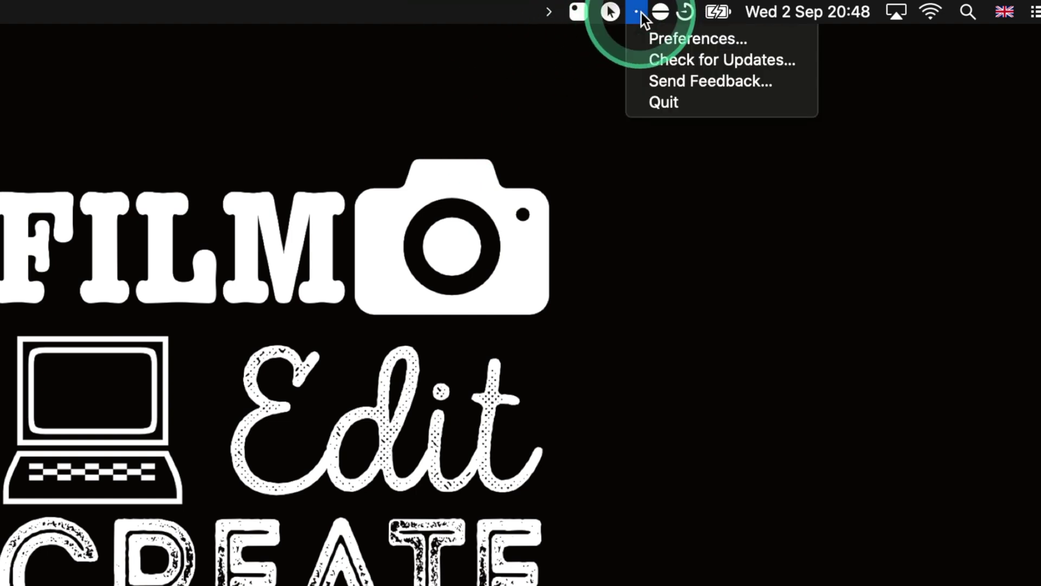
left_click(661, 37)
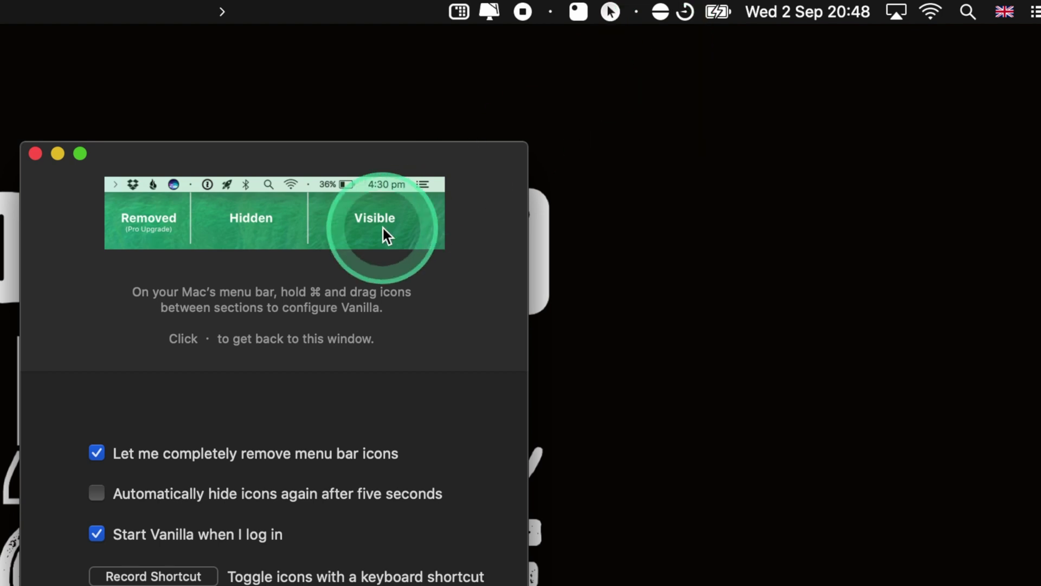
left_click_drag(490, 28, 623, 18)
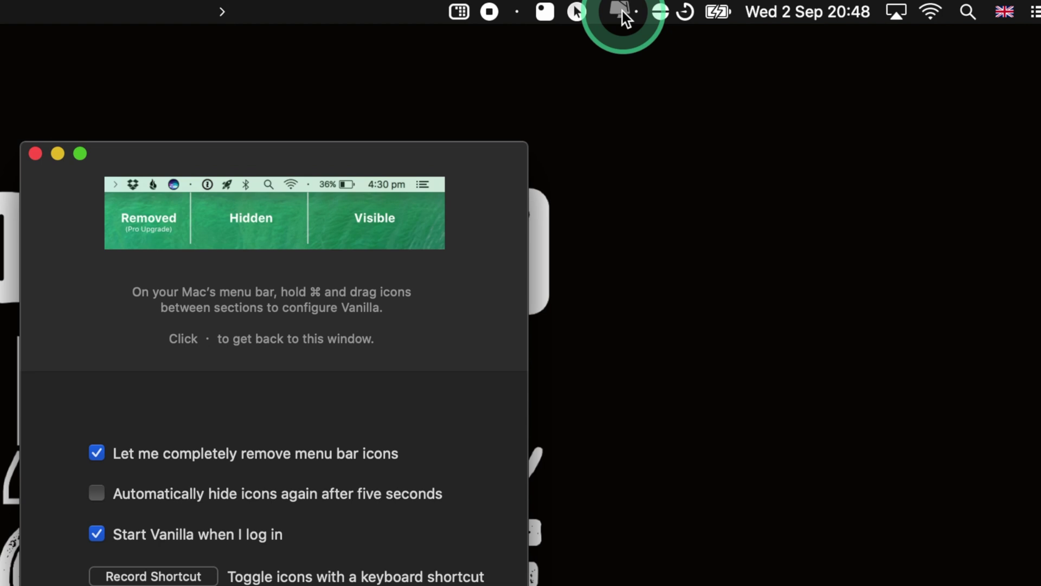
left_click_drag(459, 12, 226, 14)
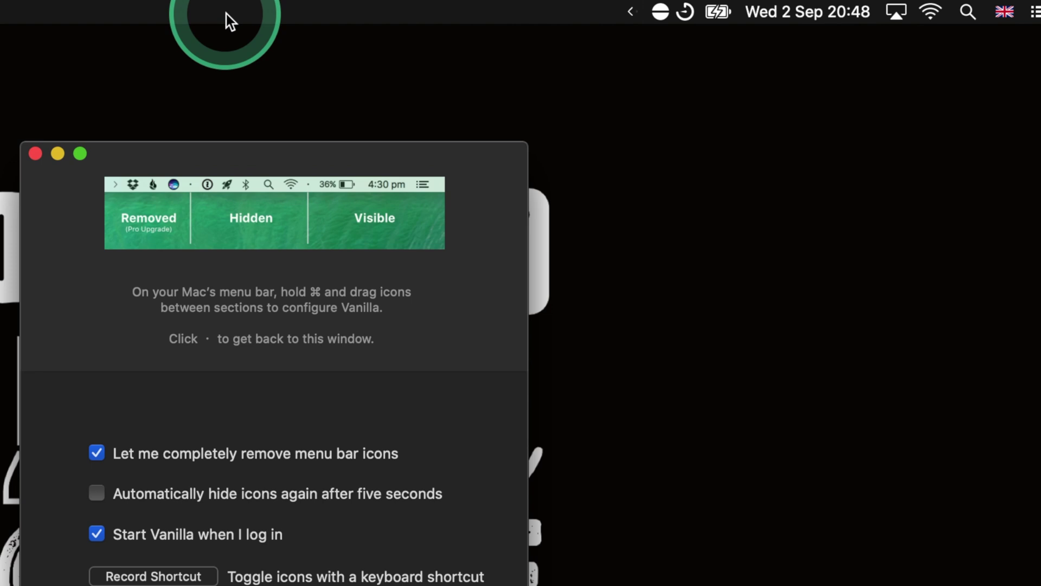
Step: Close Vanilla Preferences and leave the extra menu bar icons collapsed after briefly expanding them
left_click(35, 155)
left_click(632, 15)
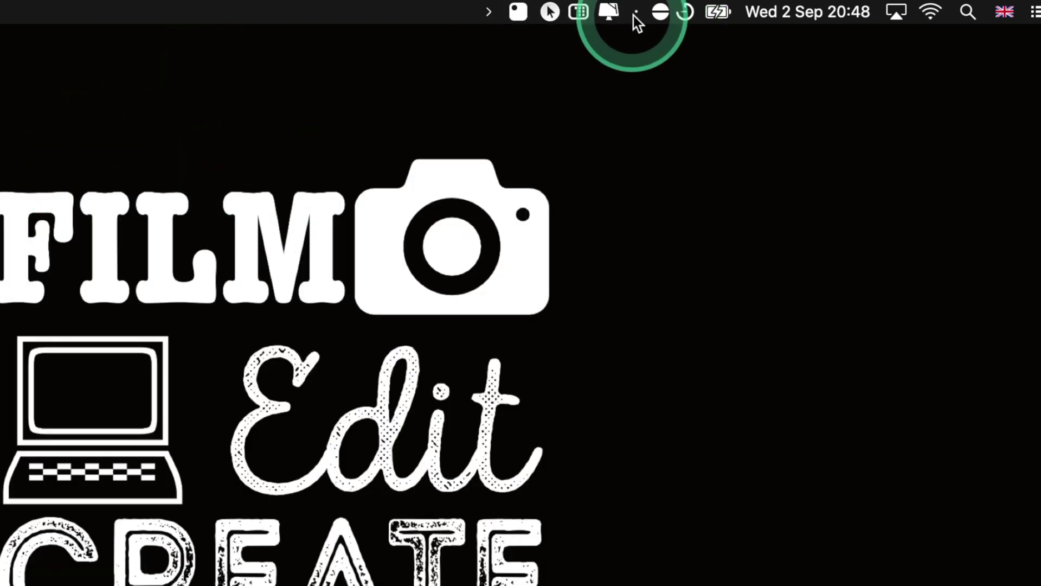
left_click(489, 14)
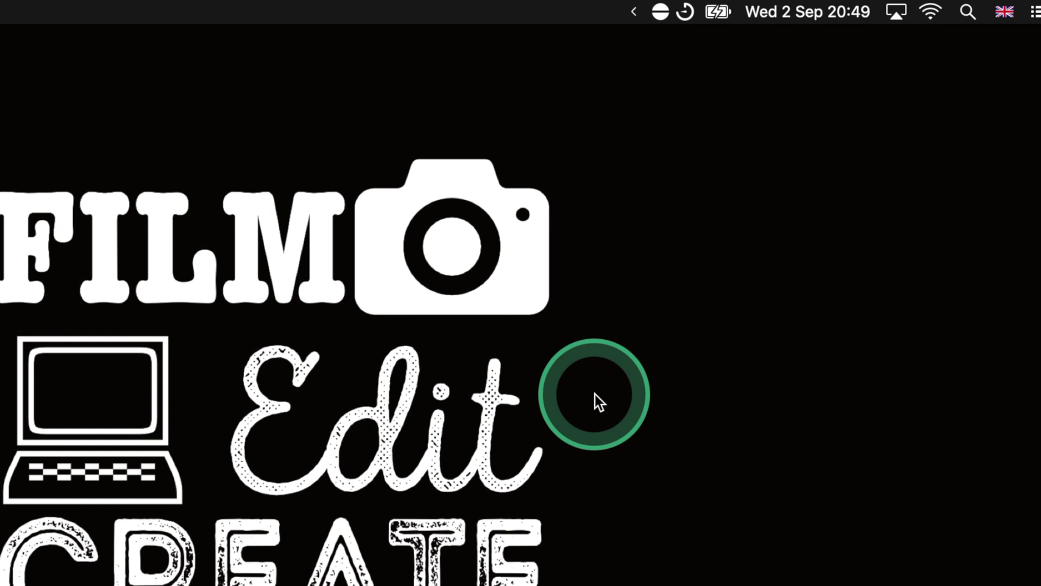